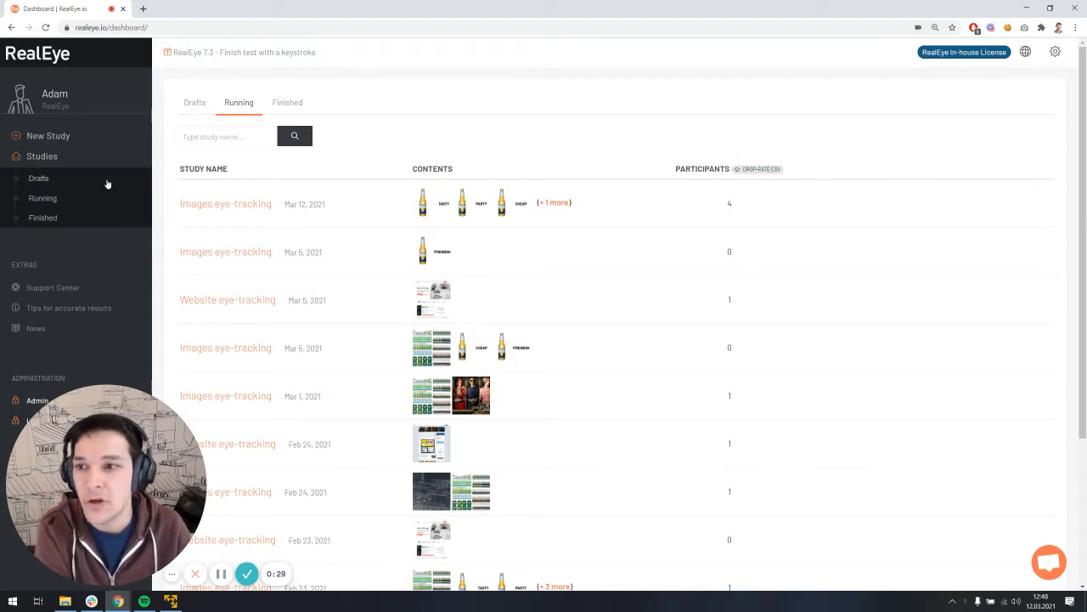
Start a new study of the Images type.
click(60, 140)
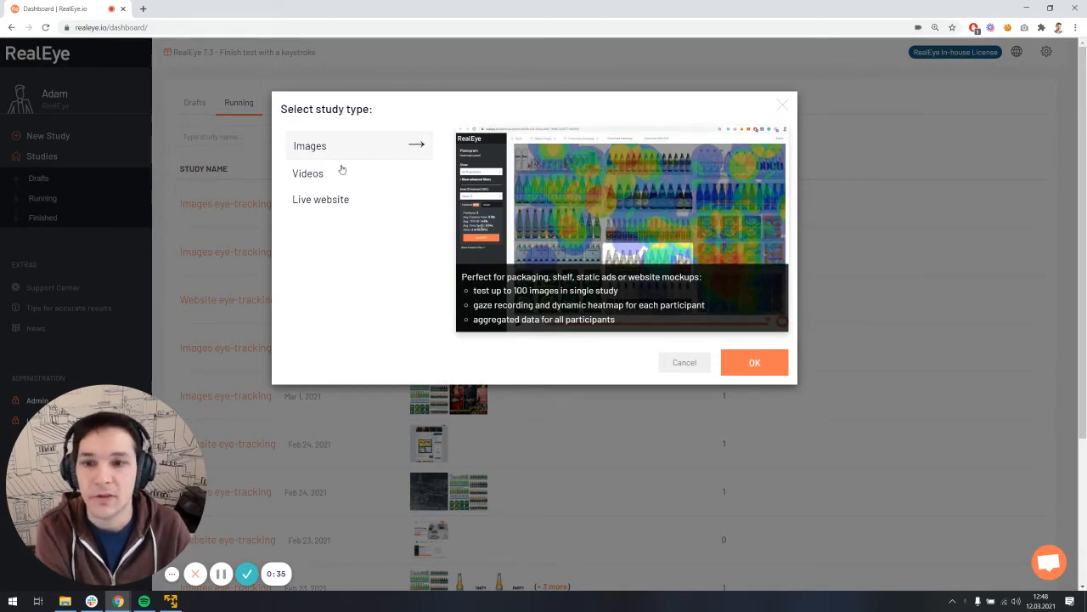
click(765, 364)
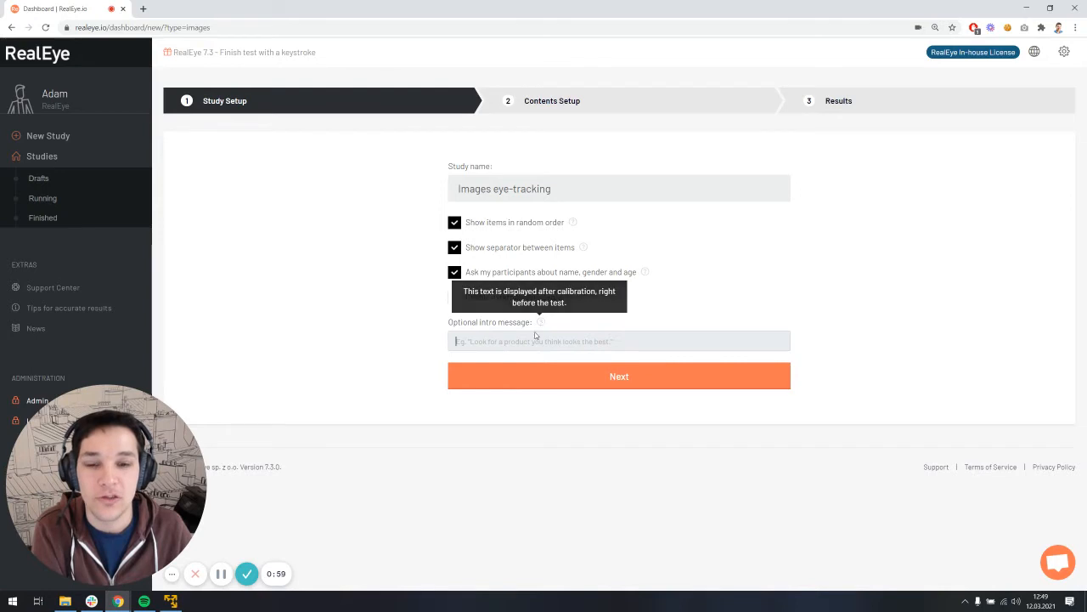
click(526, 342)
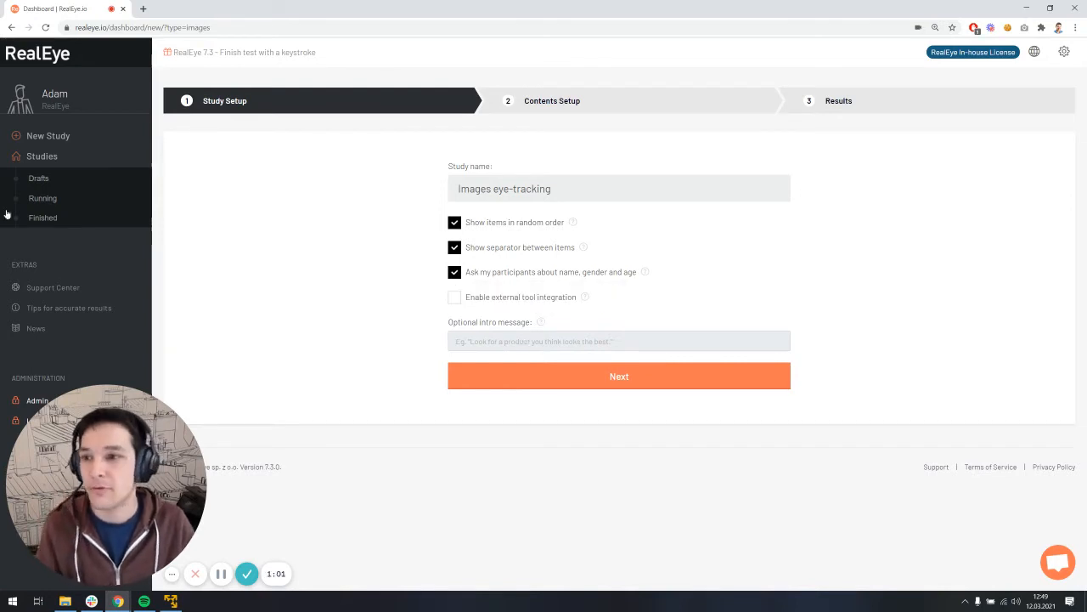
Open the settings of the running study from Mar 12, 2021 in a separate tab and copy its optional intro message.
click(41, 199)
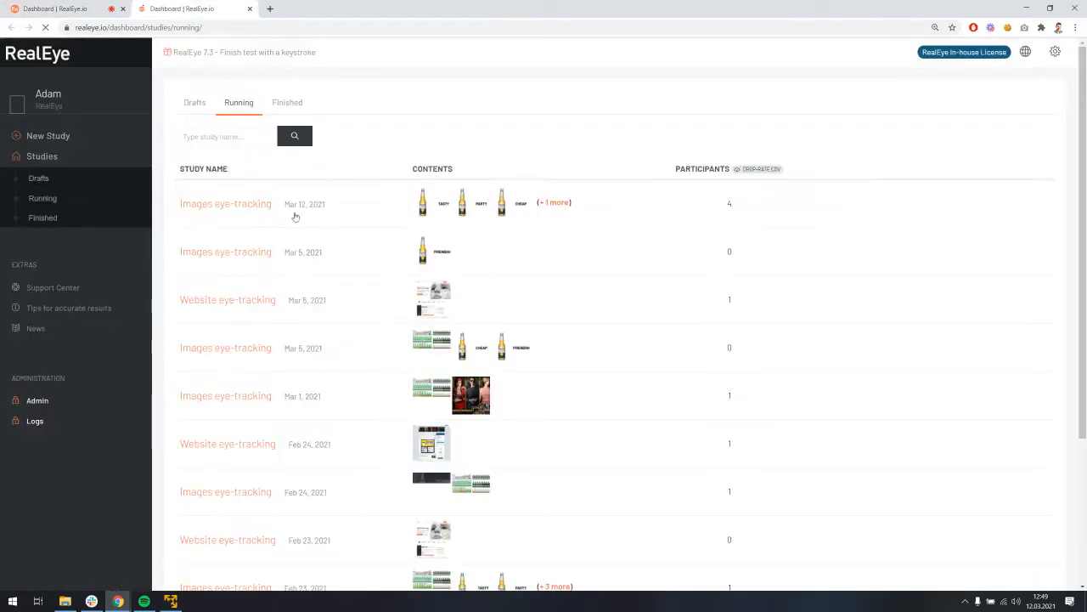
click(231, 204)
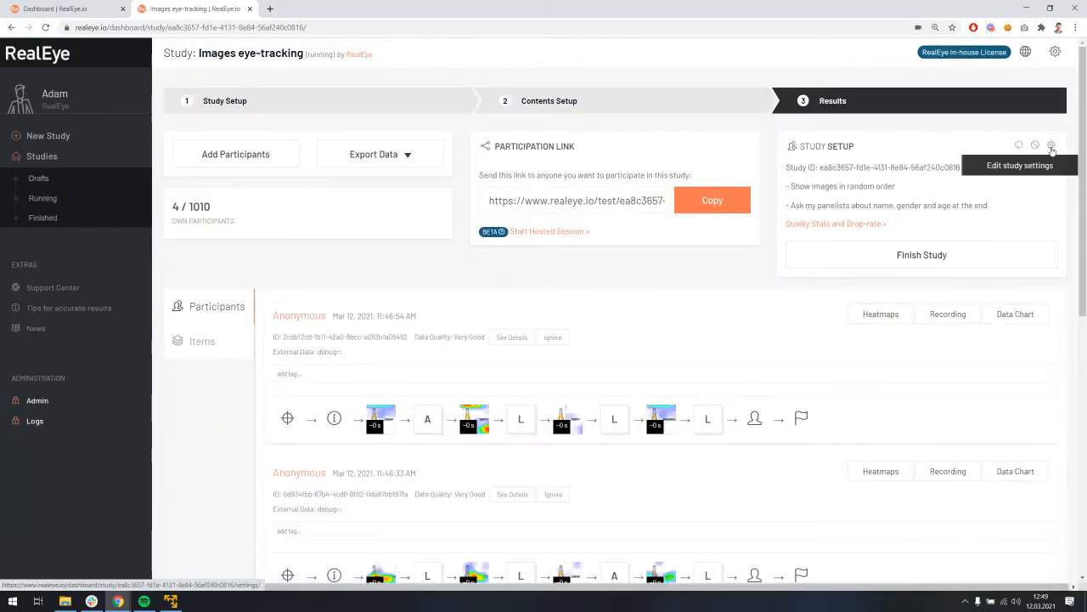
click(1052, 147)
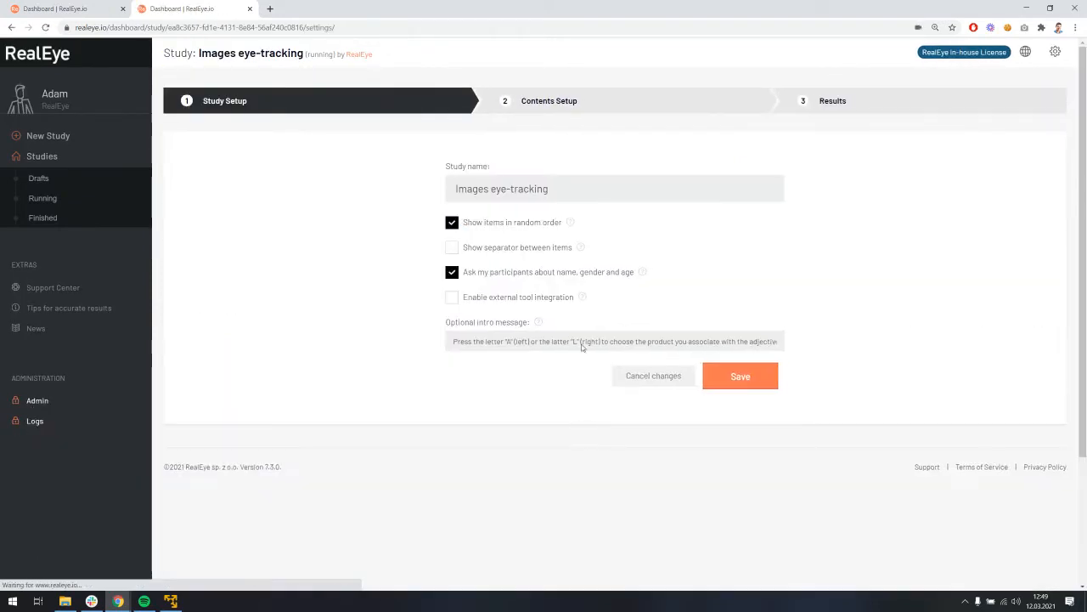
triple_click(583, 344)
Paste the copied message about choosing a product with the letter "A" or "L" as the new study's optional intro message.
click(66, 9)
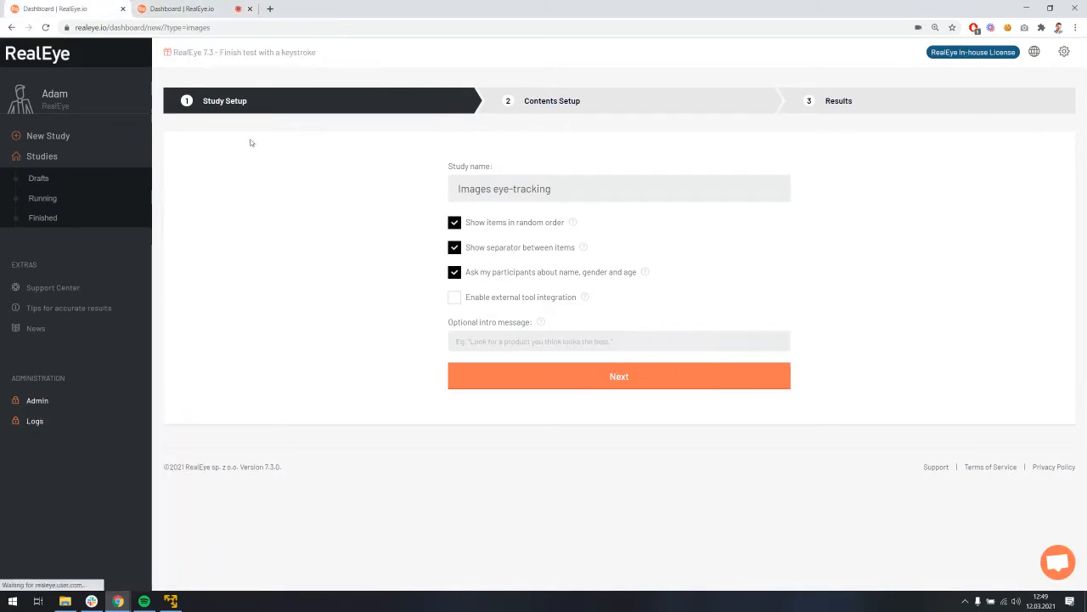
click(514, 339)
text(Press the letter "A" (left) or the letter "L" (right) to choose the product you associate with the adjective)
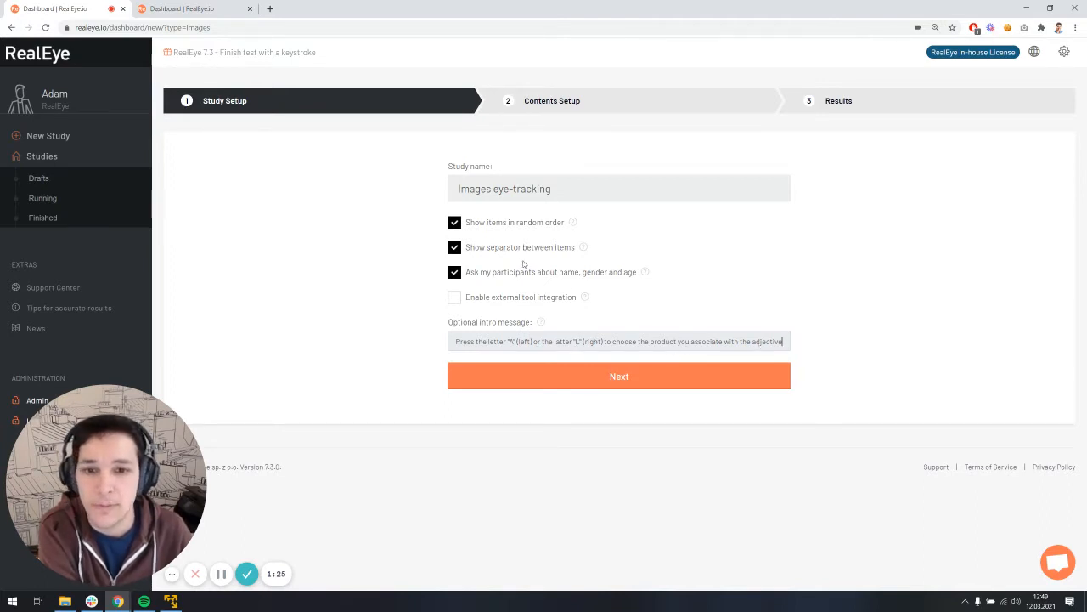
Turn off the separator between items, name the study "Images eye-tracking - keystroke" and continue to the contents setup.
click(483, 252)
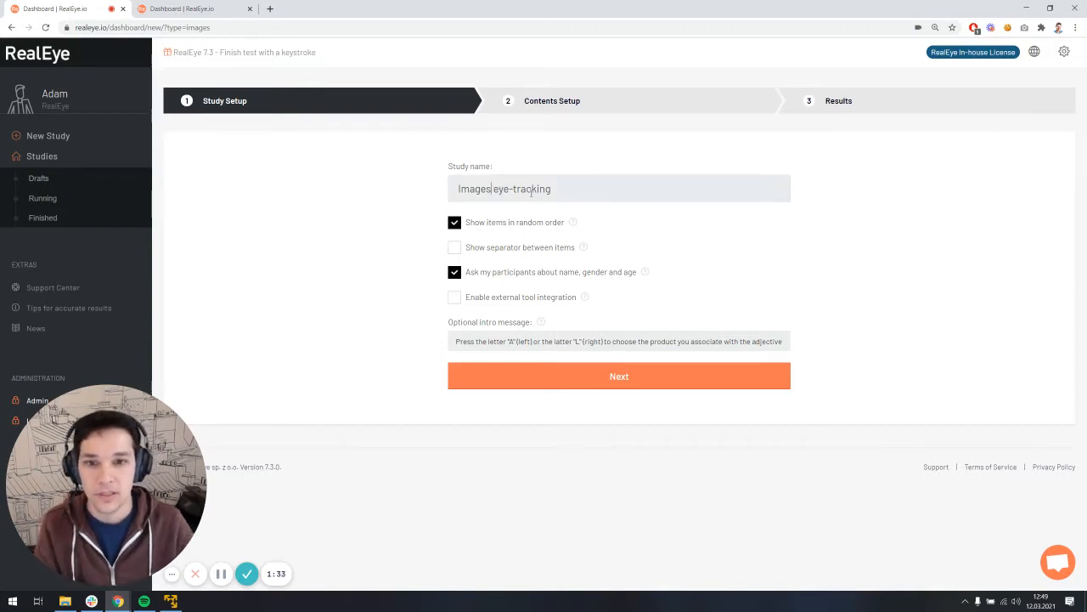
text(keystroke)
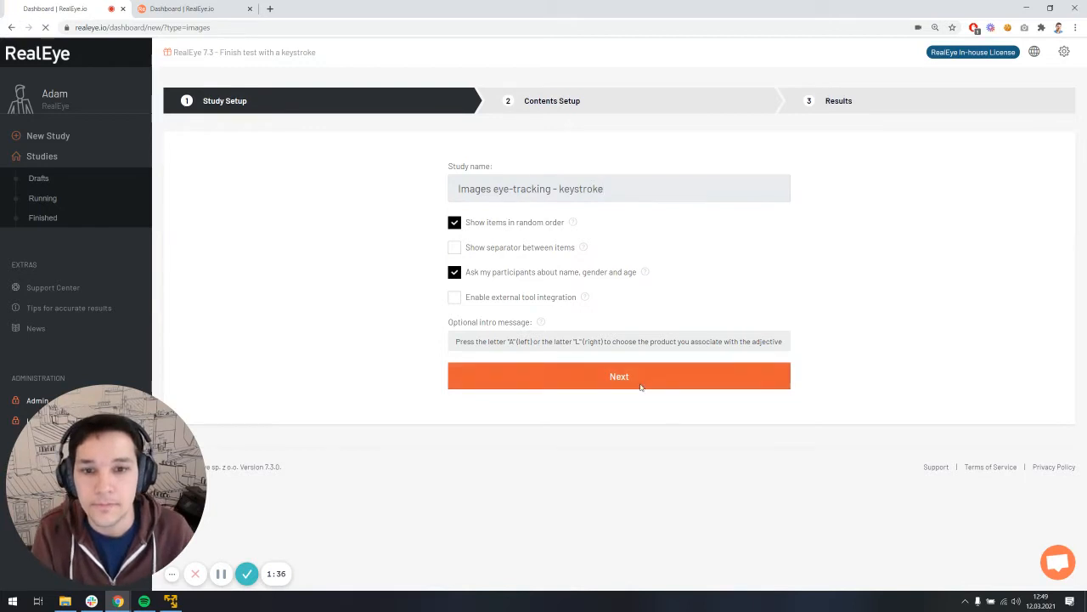
click(641, 383)
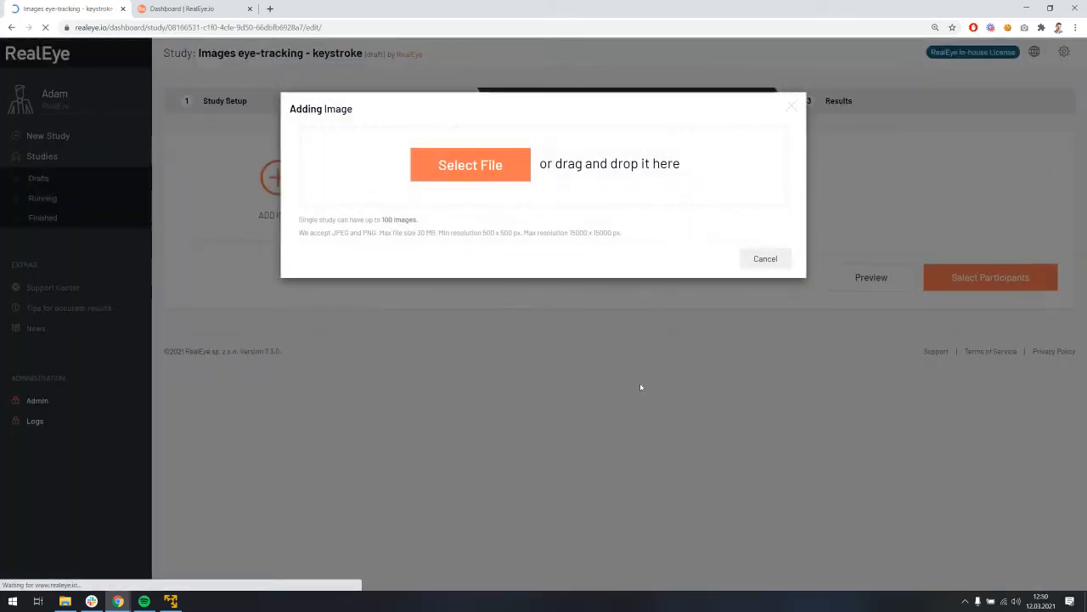
Upload the images iat-drink-1.jpg, iat-drink-2.jpg, iat-drink-3.jpg and iat-drink-4.jpg to the study.
click(443, 165)
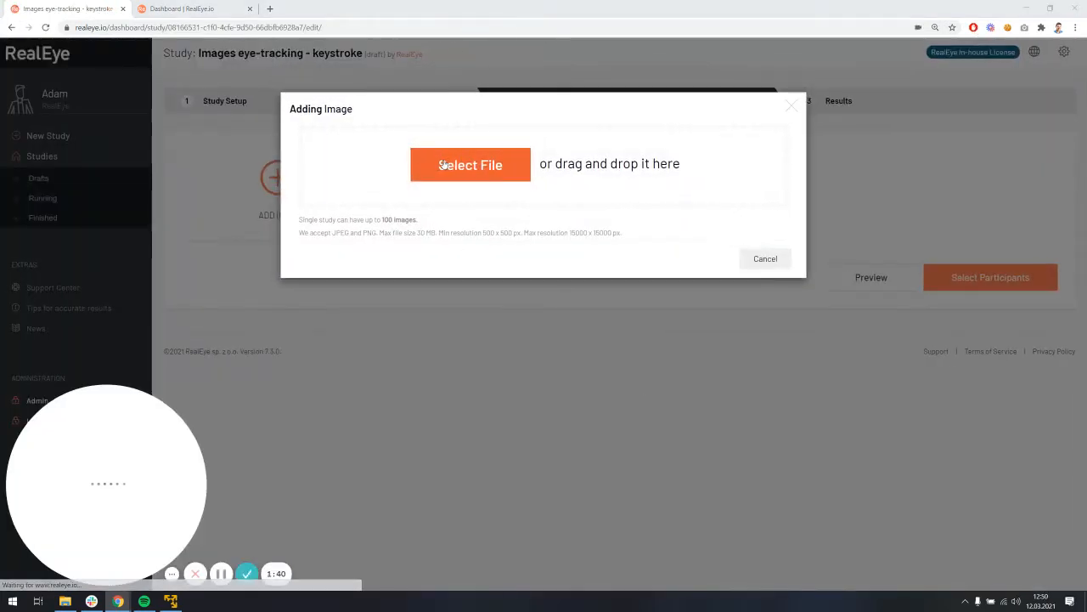
drag(507, 276, 306, 216)
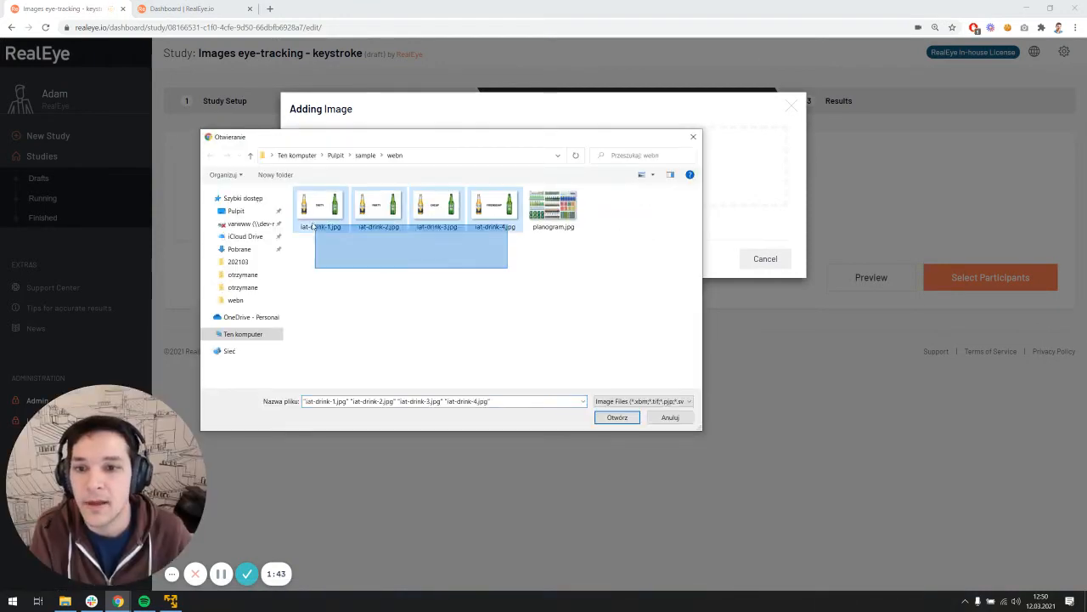
click(615, 417)
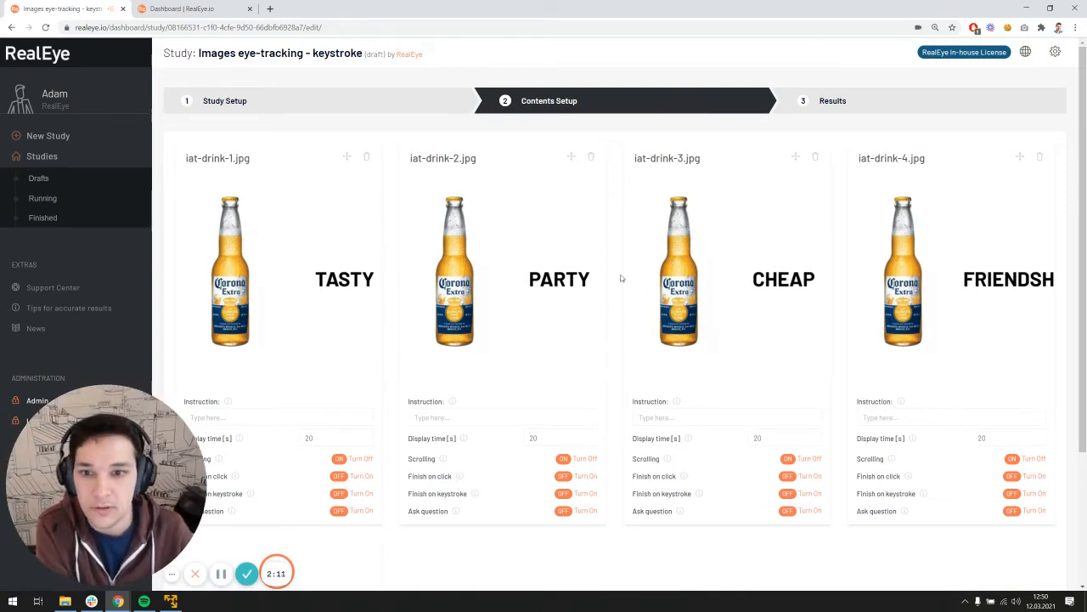
Reorder the study images so that iat-drink-3.jpg comes before iat-drink-2.jpg.
scroll(542, 294, down, 2)
scroll(381, 347, up, 2)
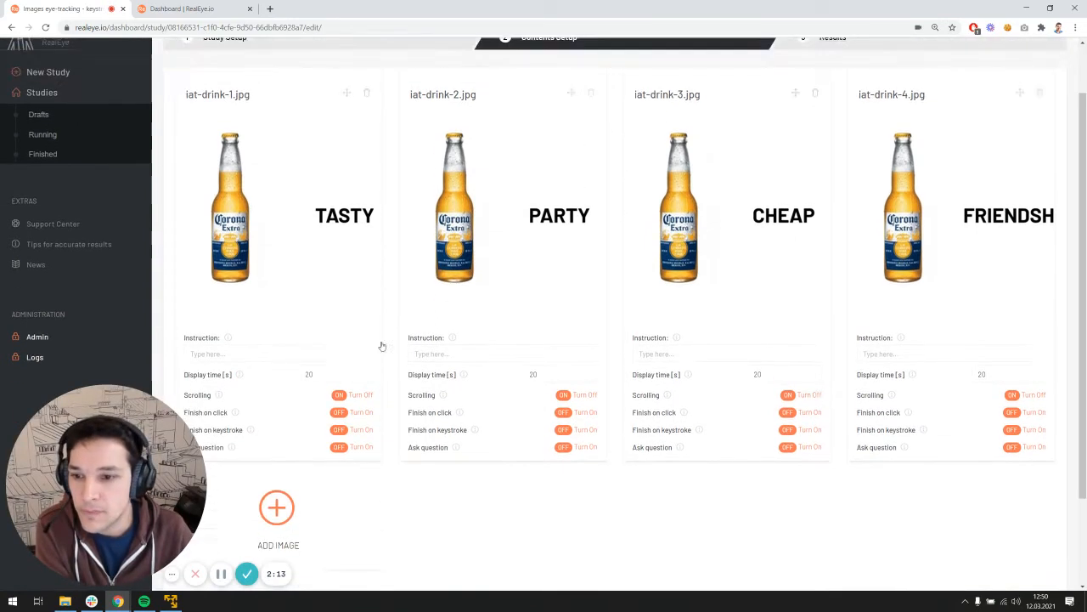
scroll(399, 425, down, 2)
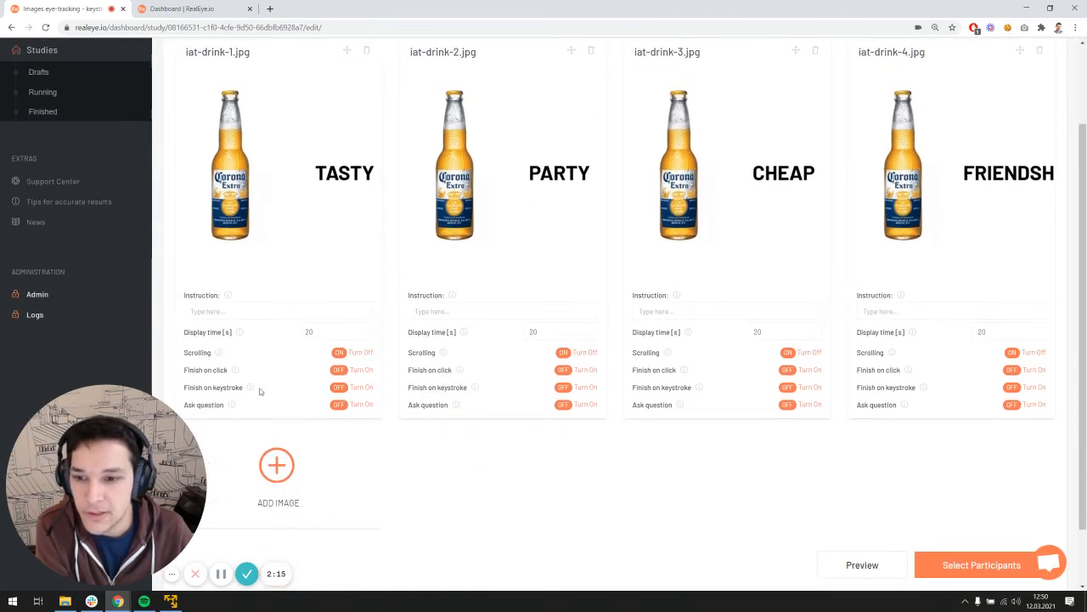
mouse_move(251, 388)
scroll(263, 386, up, 2)
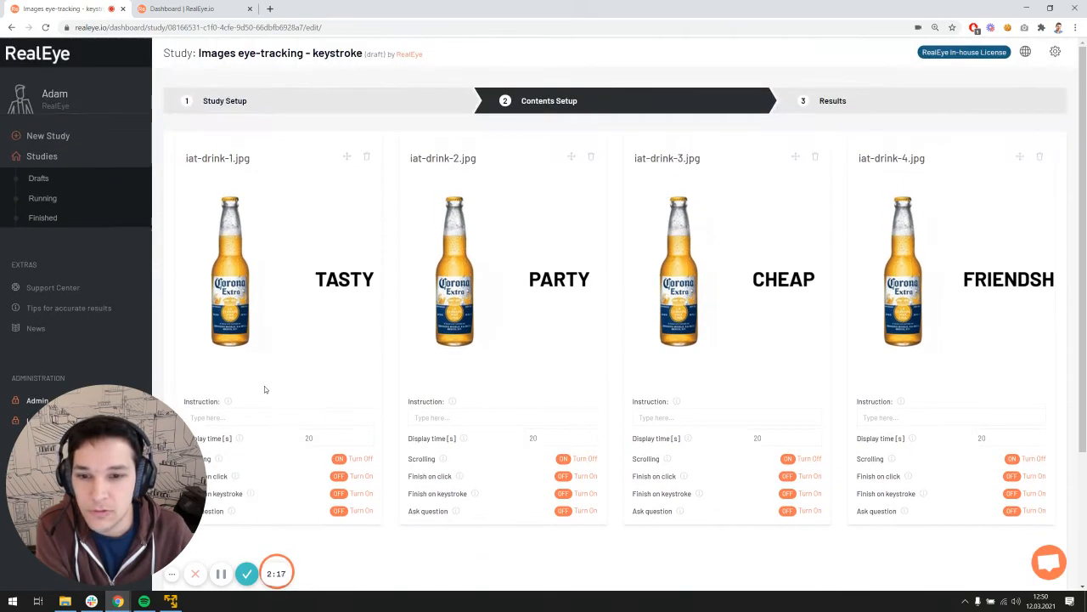
drag(687, 152, 475, 158)
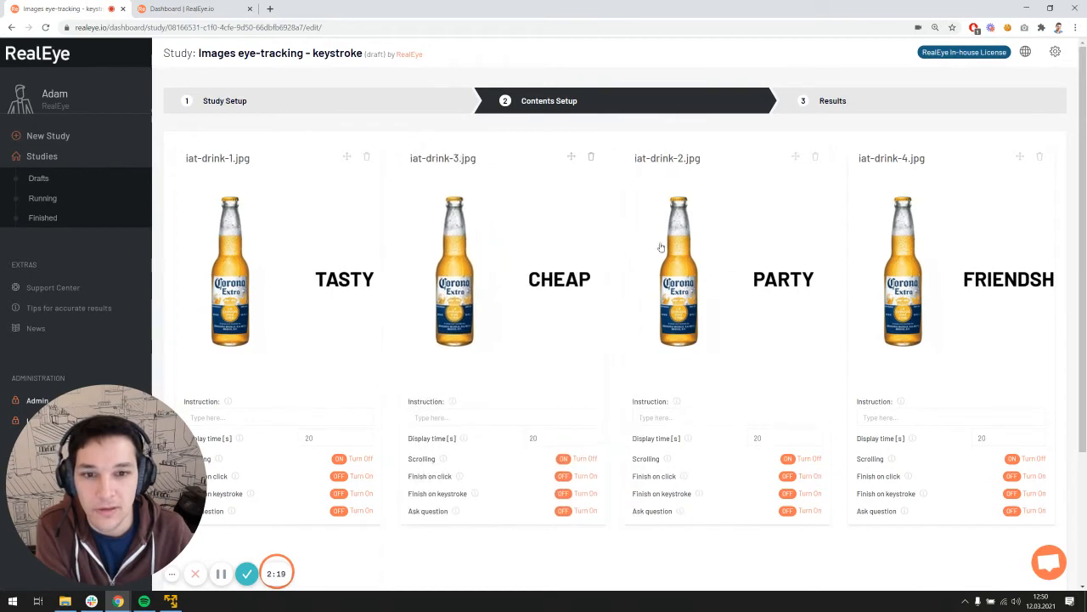
For iat-drink-3.jpg, enable Finish on click with a clicking area over nearly the whole image, and turn on Finish on keystroke.
click(578, 476)
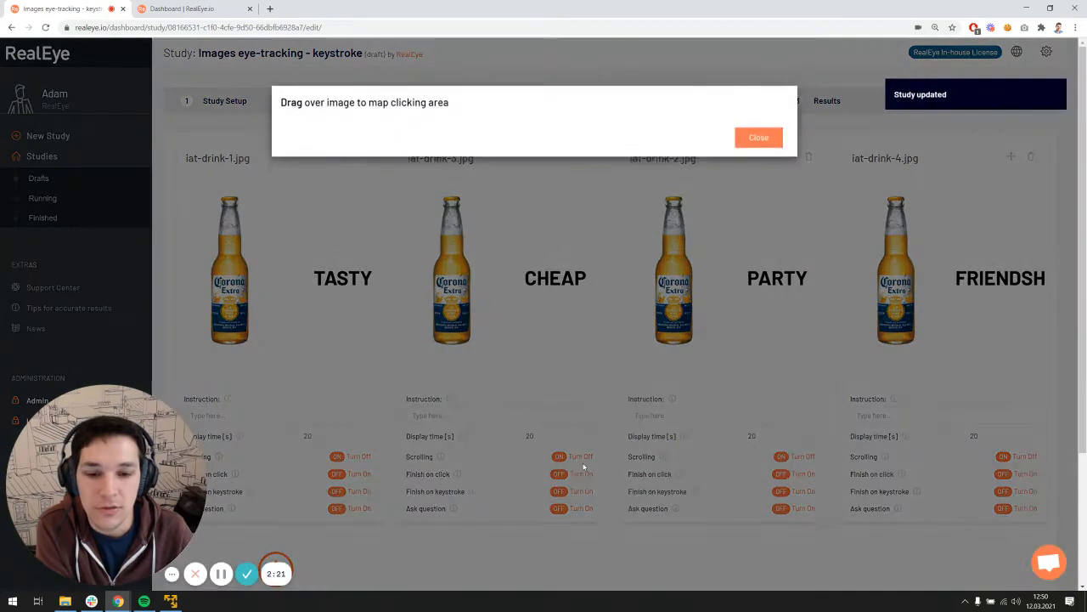
drag(310, 148, 761, 413)
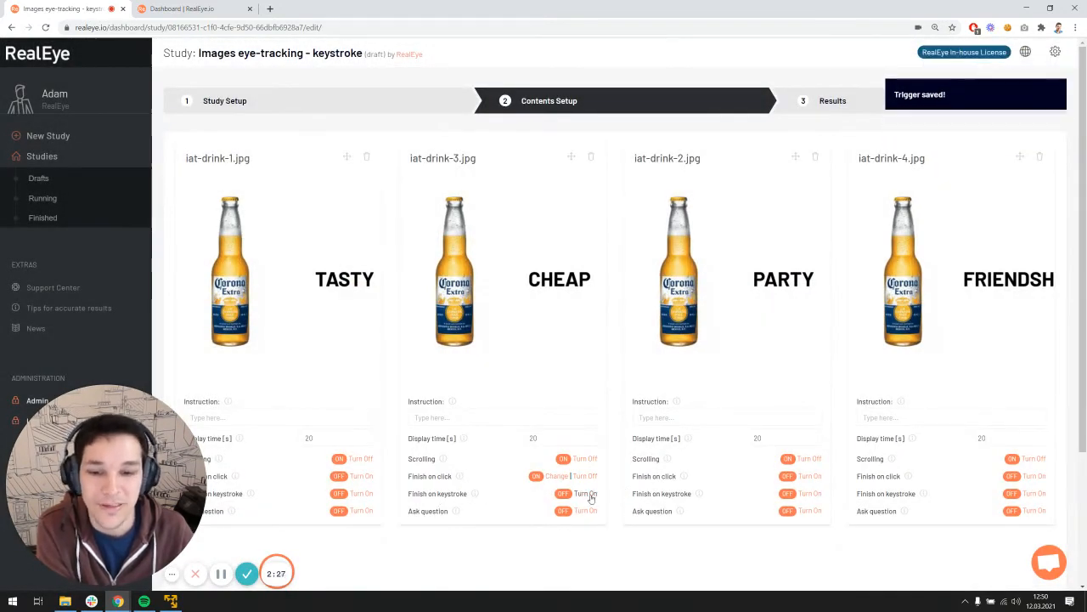
click(586, 494)
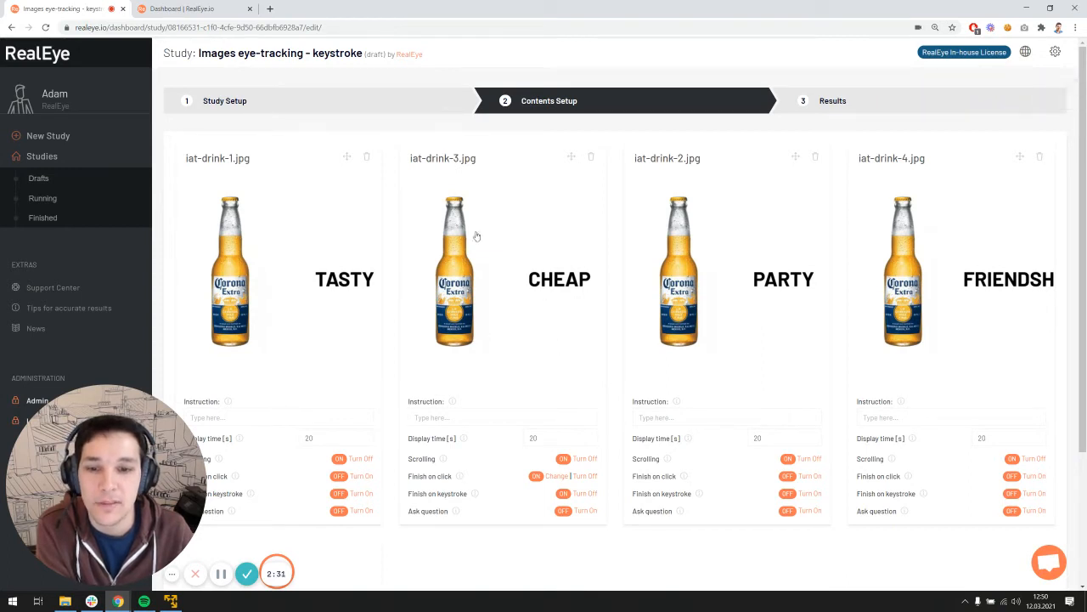
Review the clicking area of iat-drink-3.jpg and turn off its Finish on click option.
click(545, 436)
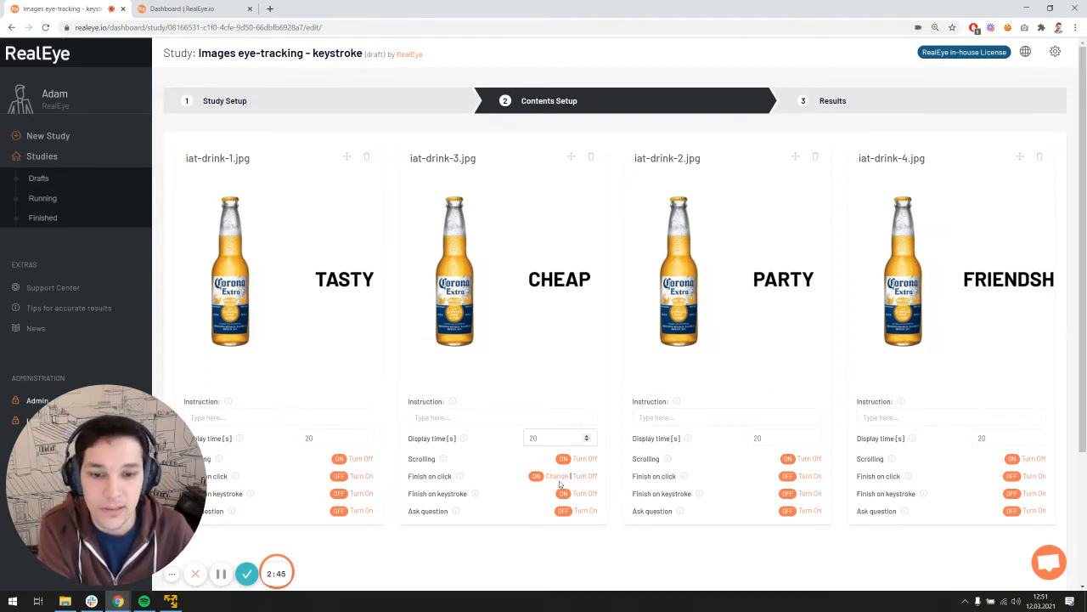
click(557, 479)
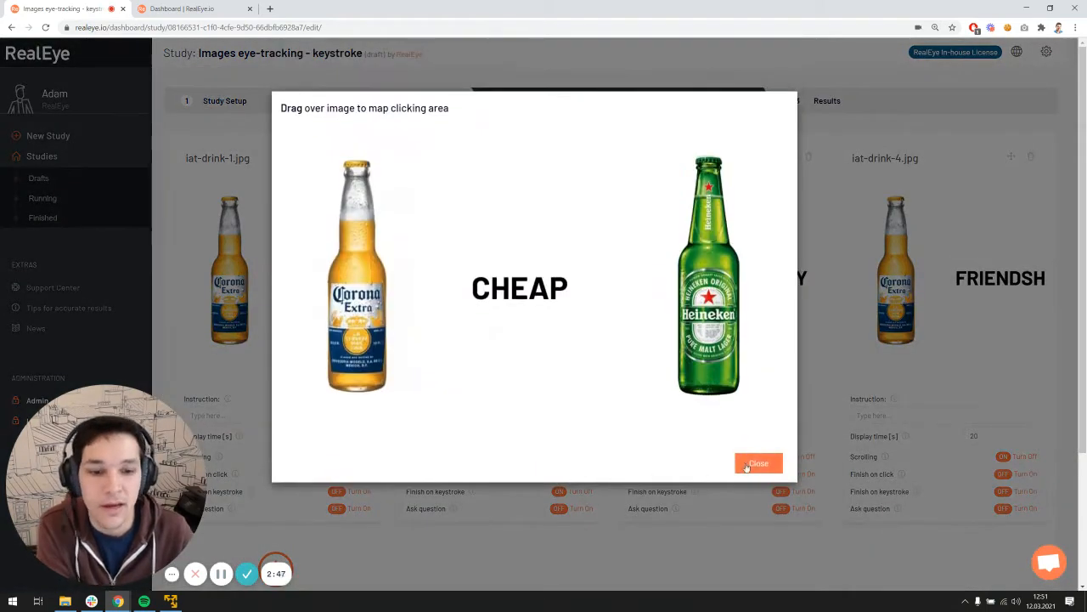
click(757, 461)
click(585, 476)
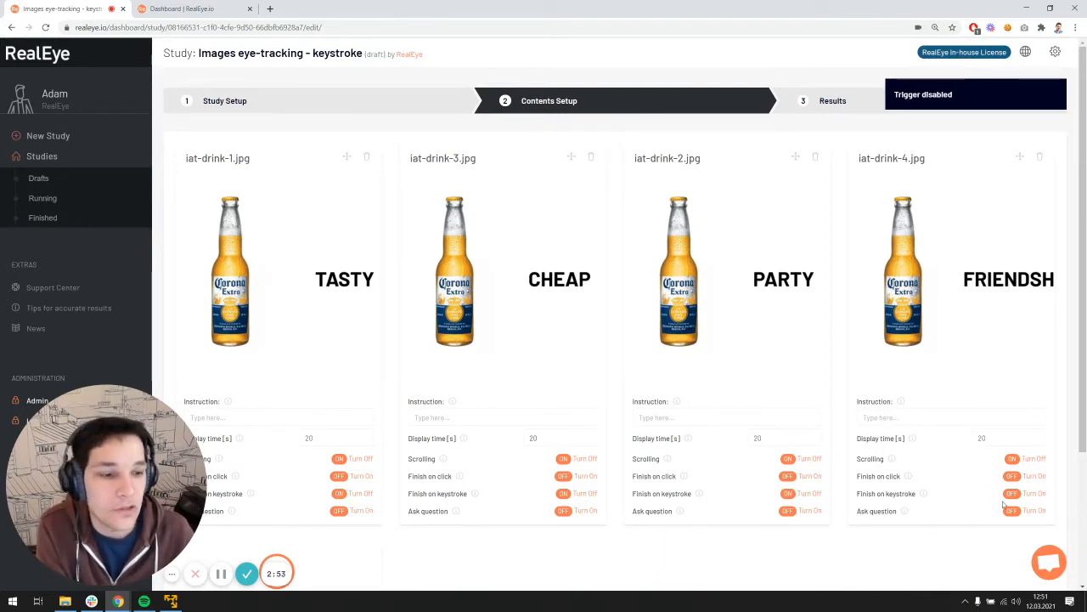
Turn on Finish on keystroke for the remaining image, iat-drink-4.jpg, and check the settings of all images.
click(1033, 494)
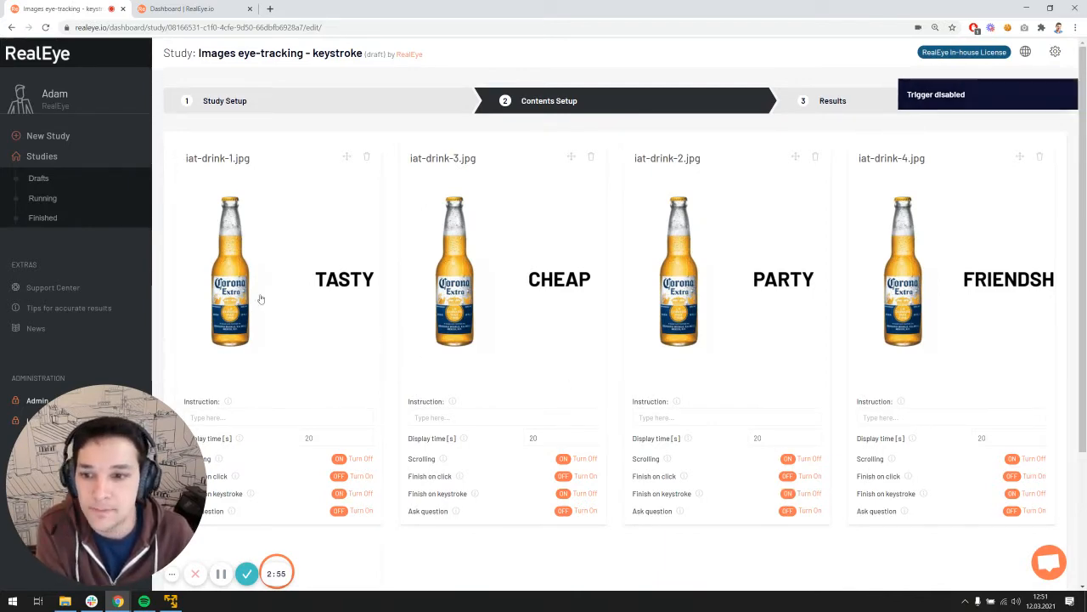
scroll(457, 365, down, 2)
scroll(444, 409, up, 3)
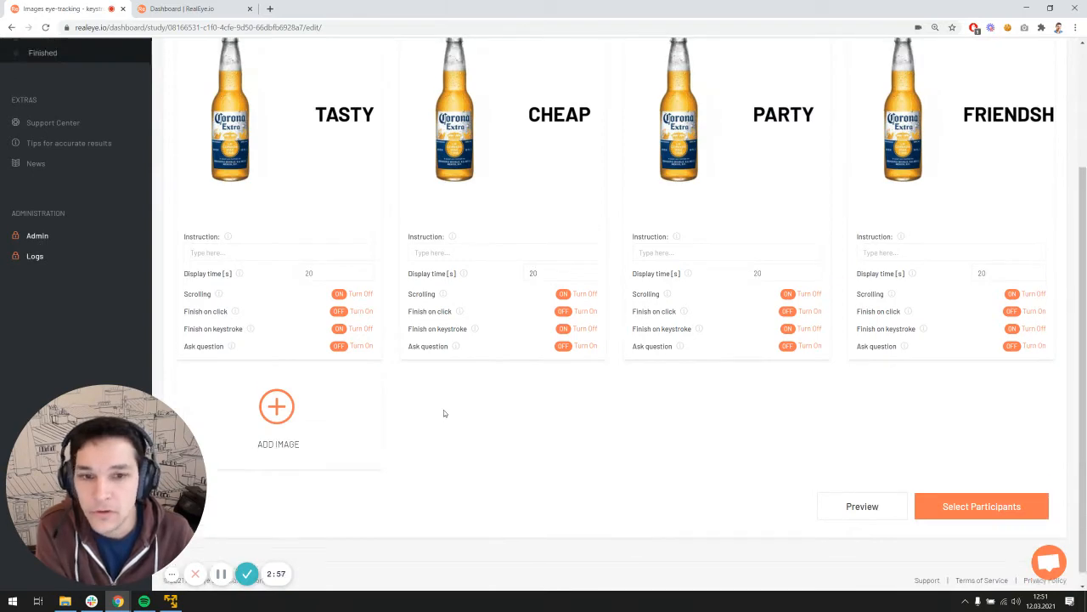
Run the study with 5 participants and 0 RealEye panelists, and show its items in the results.
scroll(447, 372, down, 3)
click(968, 493)
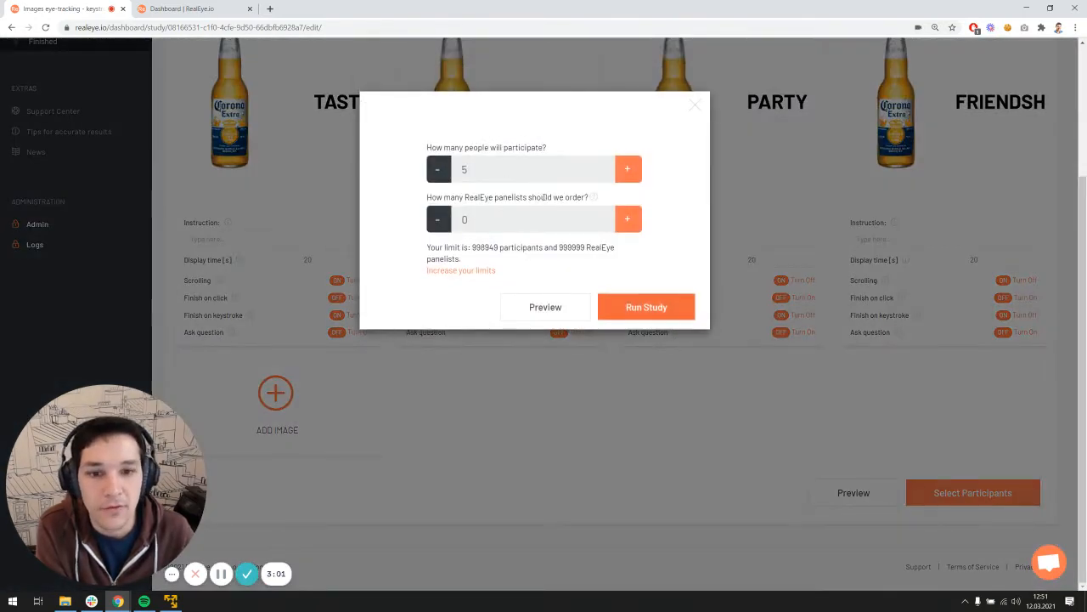
click(666, 311)
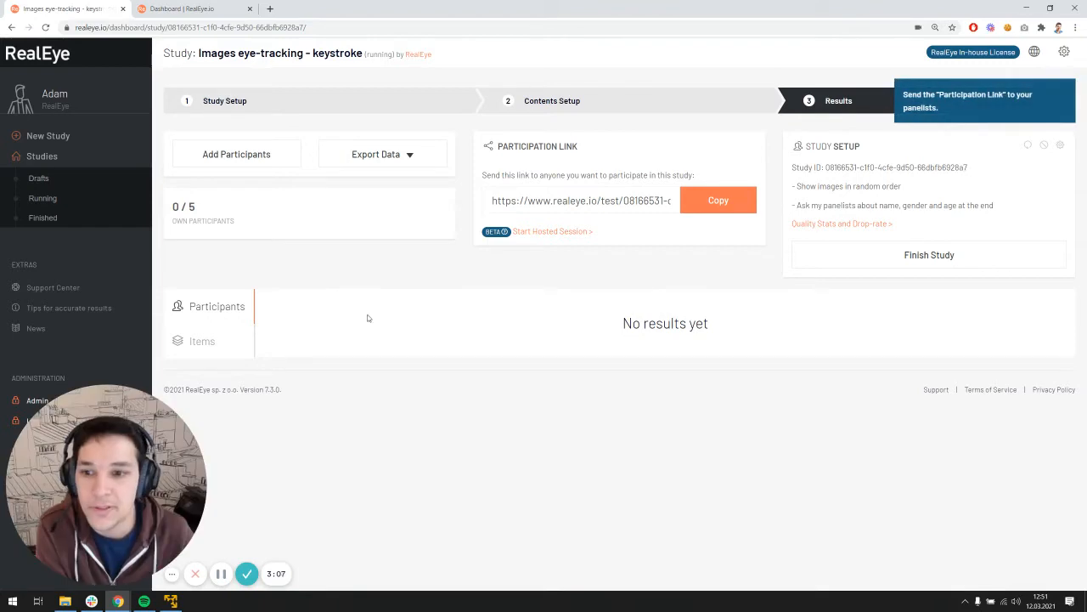
click(210, 344)
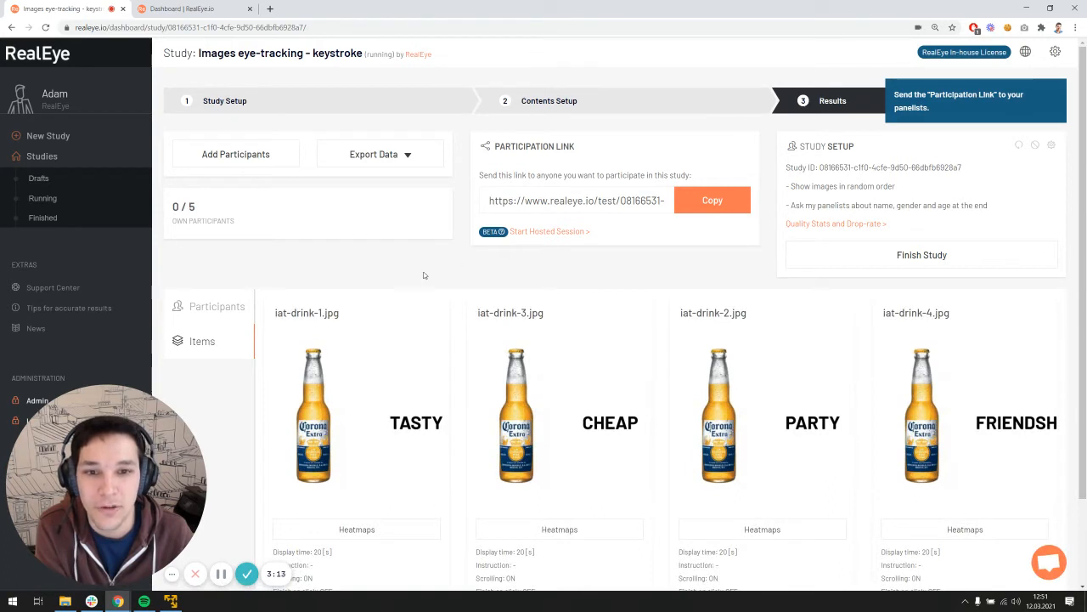
Copy the study's participation link and open it in a new browser tab with "?debug" appended to the address.
click(704, 200)
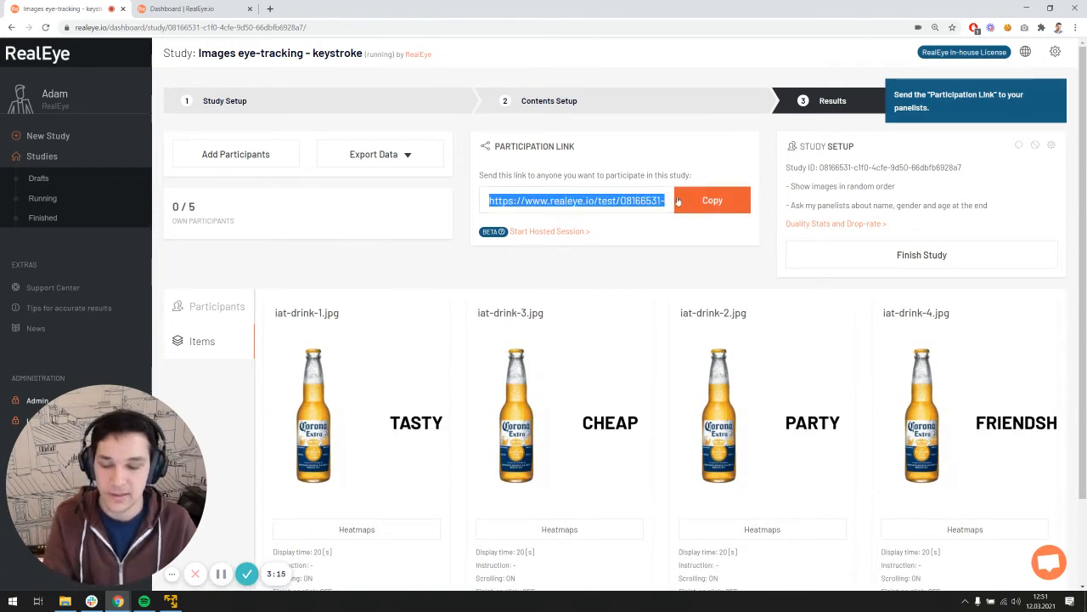
click(270, 9)
key(ctrl+v)
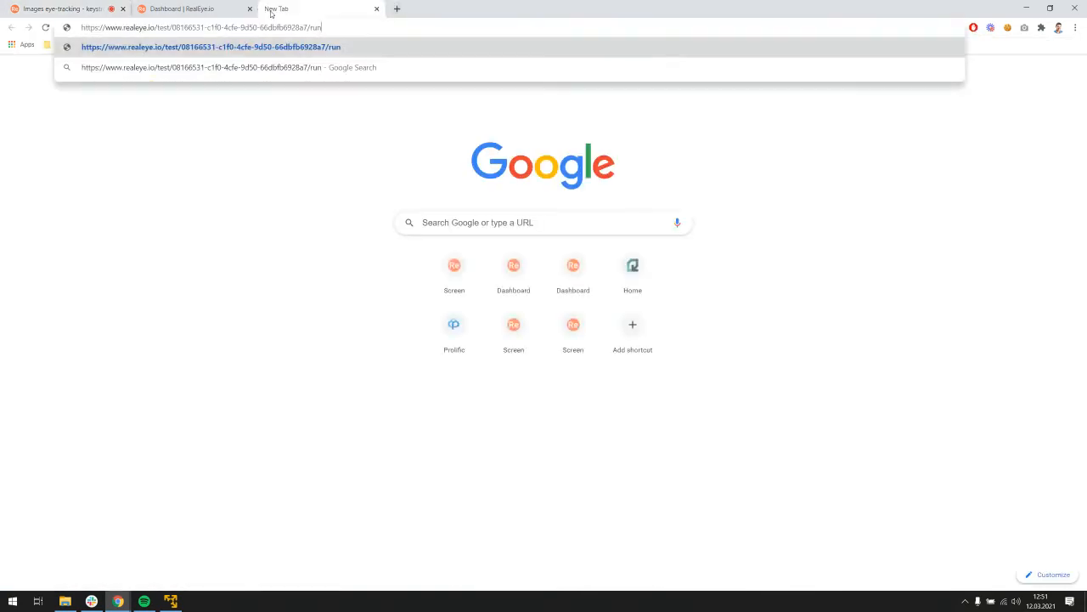
text(?>d)
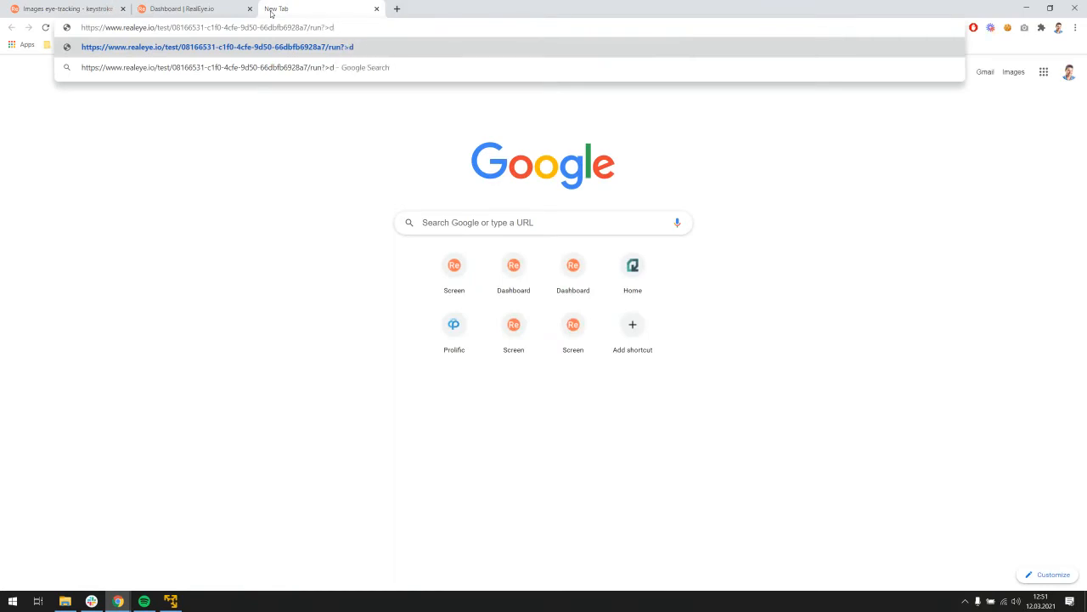
text(ebug)
key(Return)
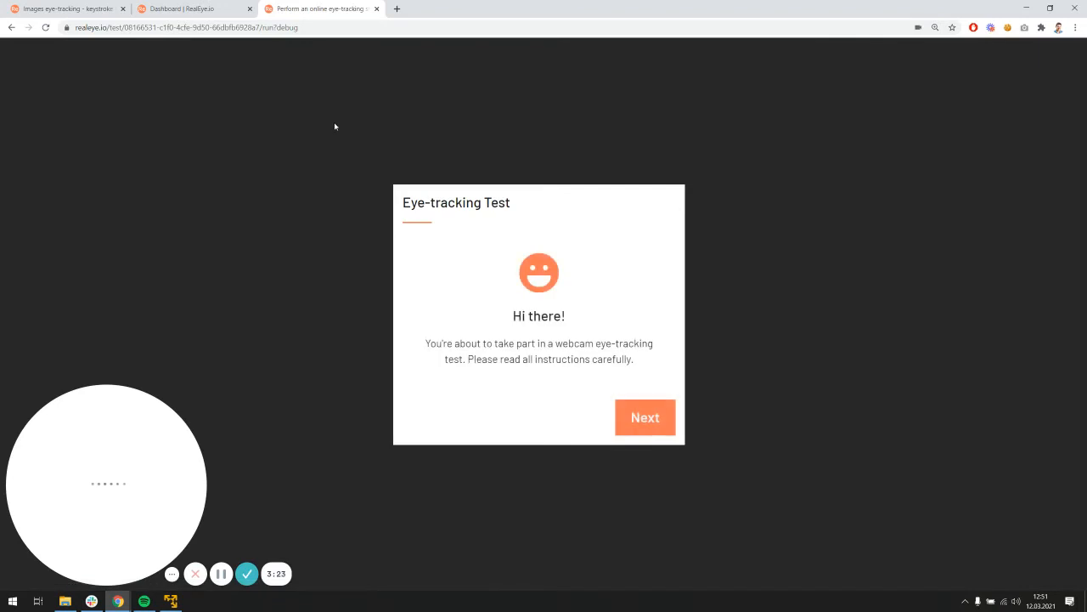
Begin the eye-tracking test and agree to the RealEye Terms of Service and Privacy Policy.
click(652, 413)
click(558, 362)
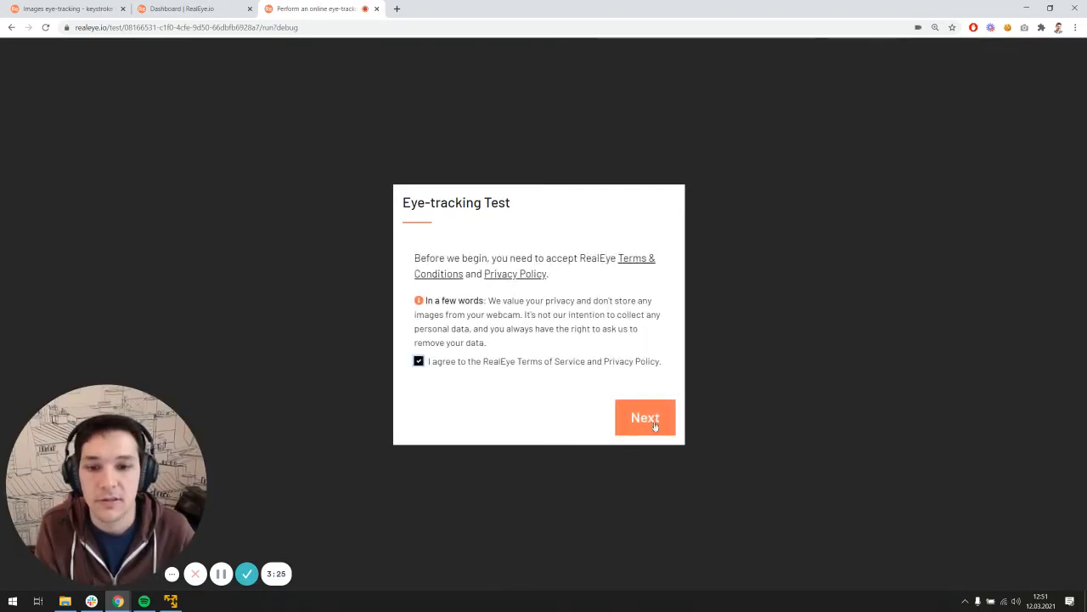
click(654, 416)
Go through the remaining test instructions and confirm that the face is inside the green frame.
click(654, 418)
click(647, 418)
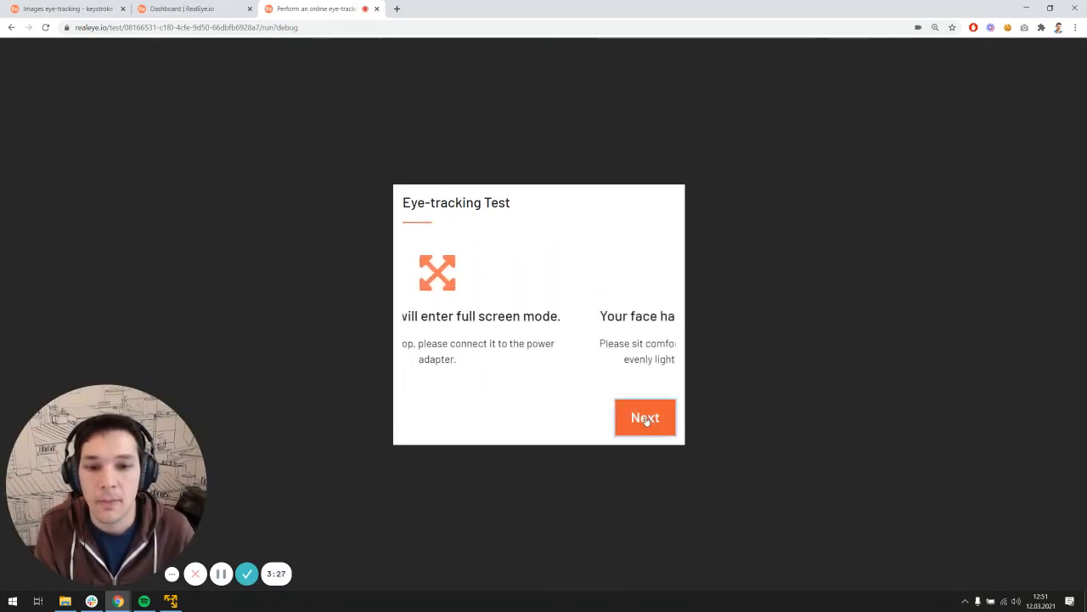
click(646, 420)
click(645, 418)
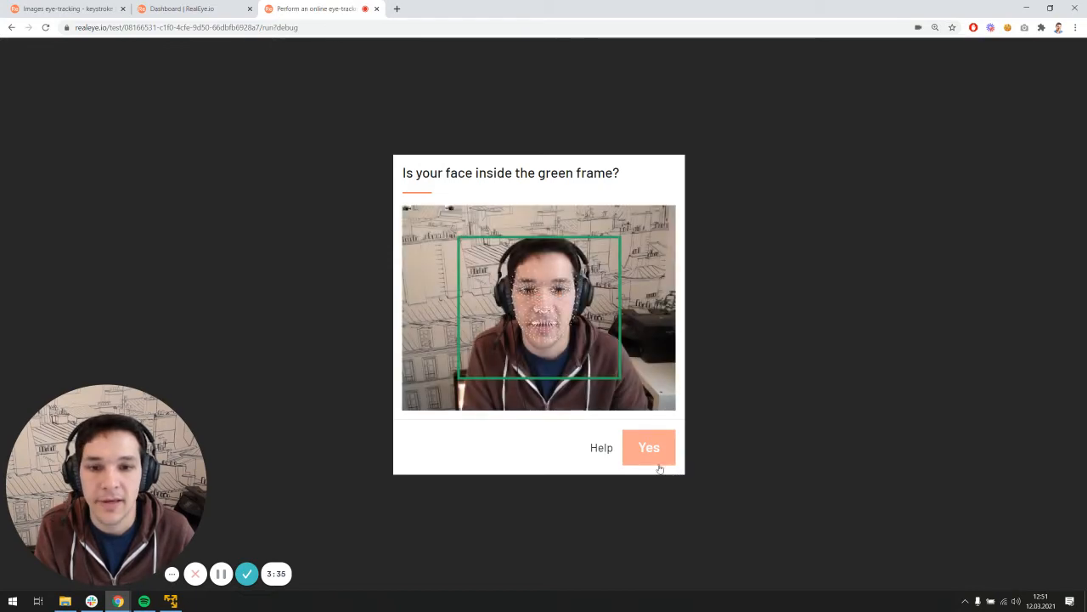
click(650, 451)
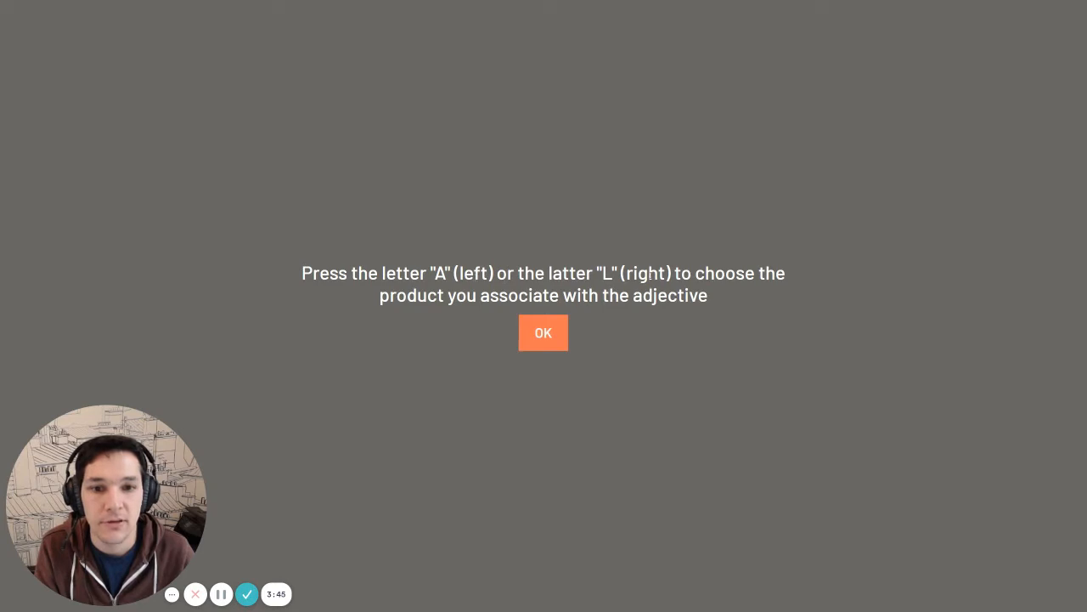
Take the test from the intro message through the eye-position check and submit it with the optional participant info left blank.
click(549, 336)
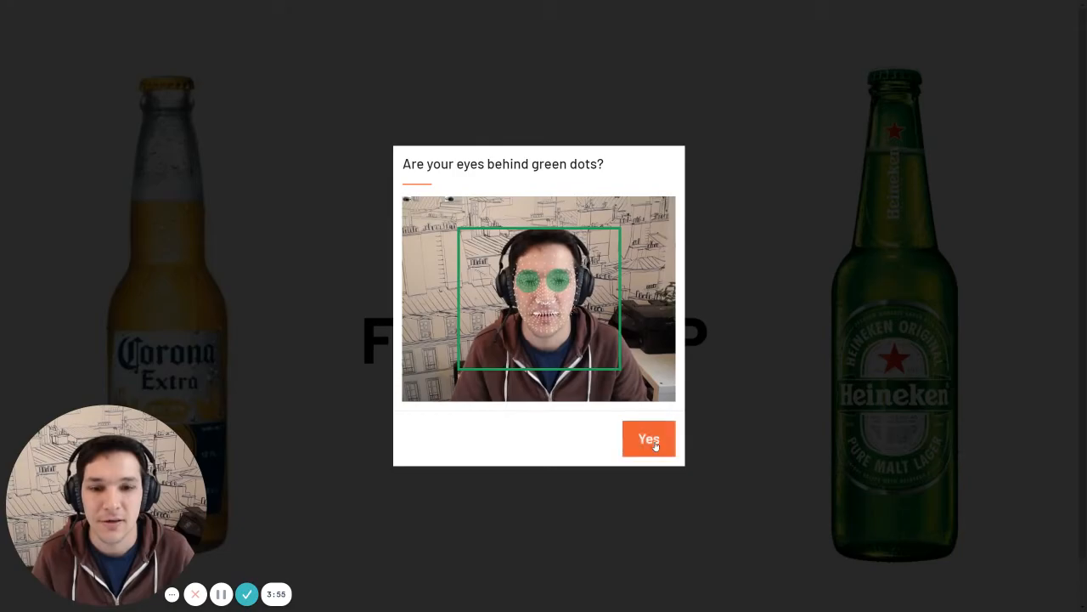
click(654, 445)
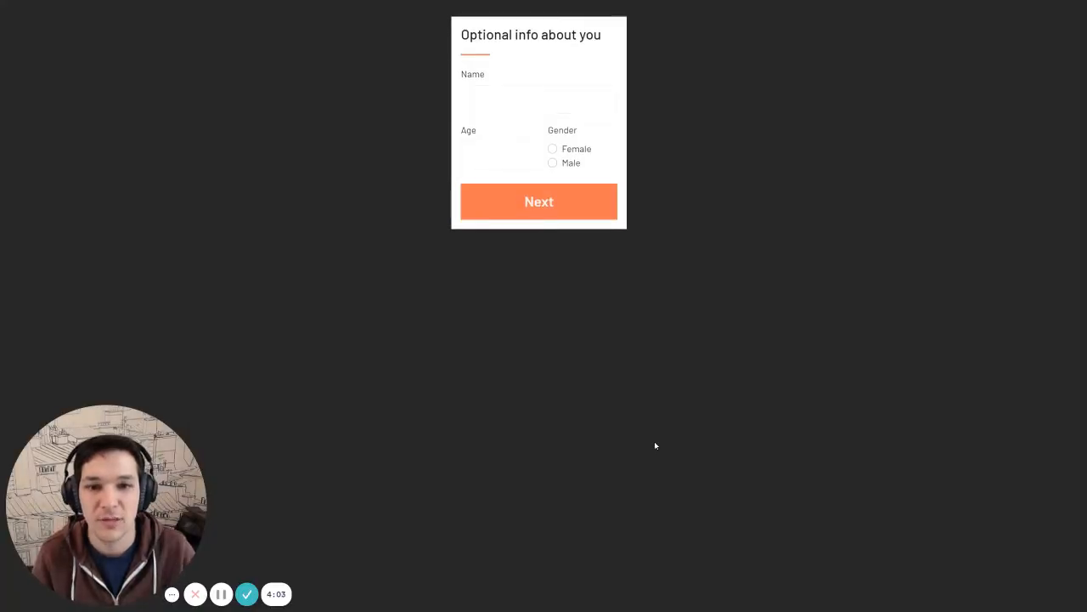
click(554, 210)
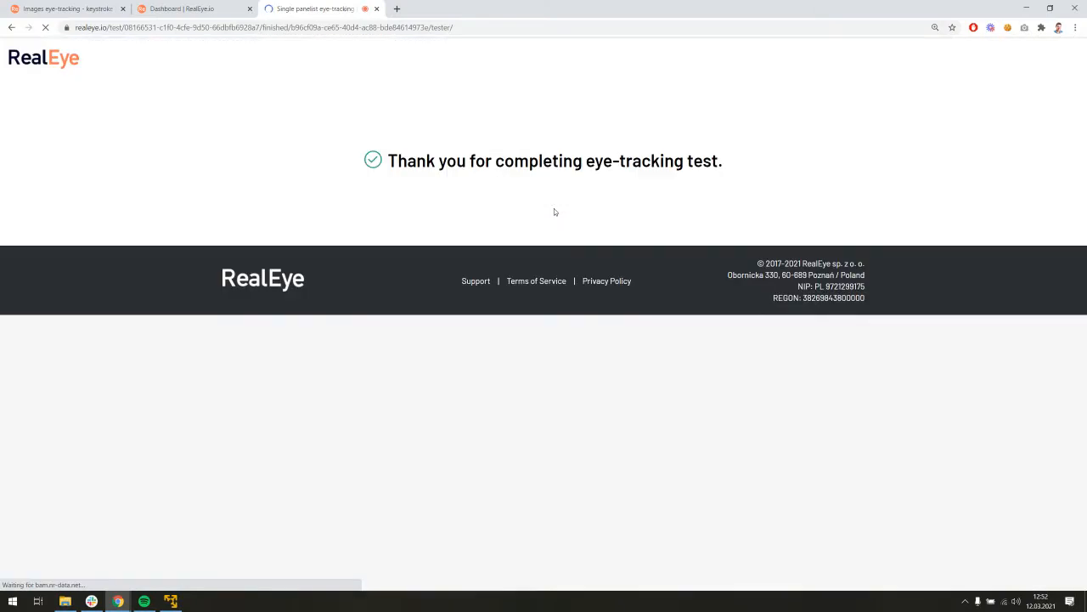
Return to the "Images eye-tracking - keystroke" study and reload its results.
click(182, 9)
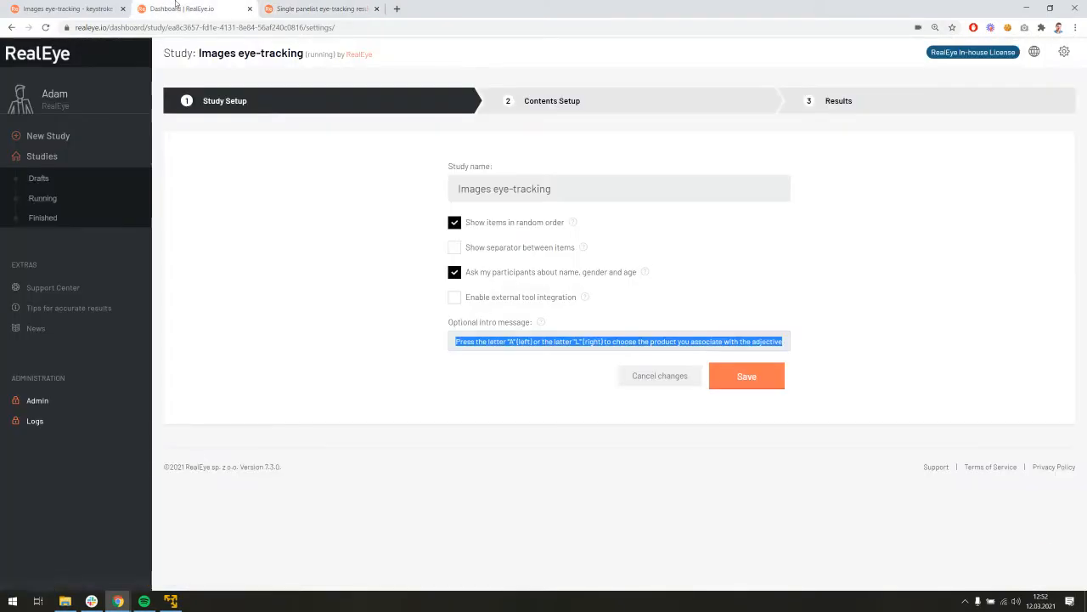
click(63, 8)
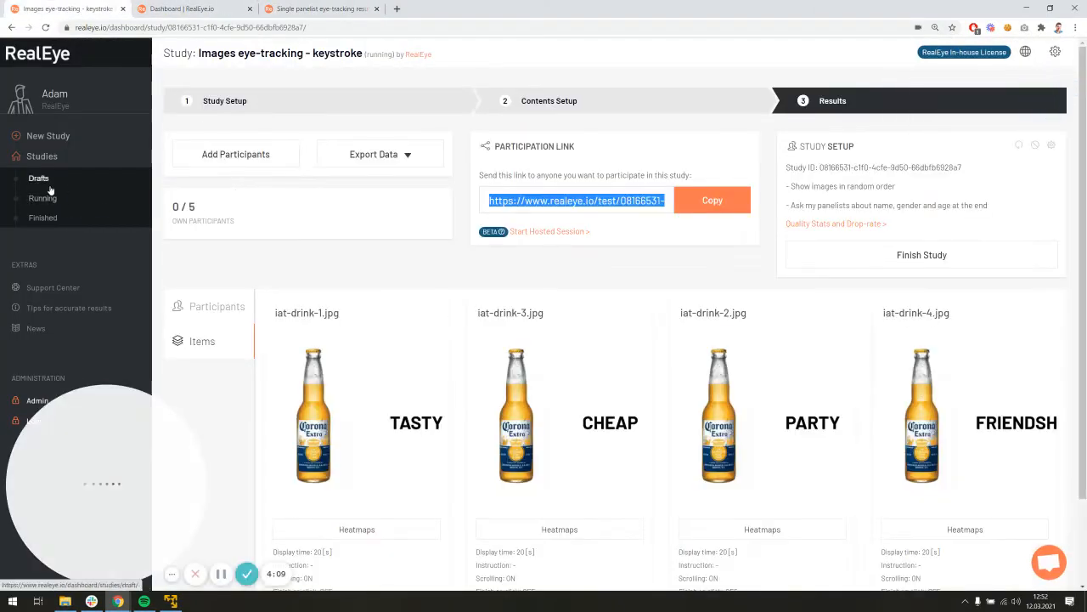
click(46, 28)
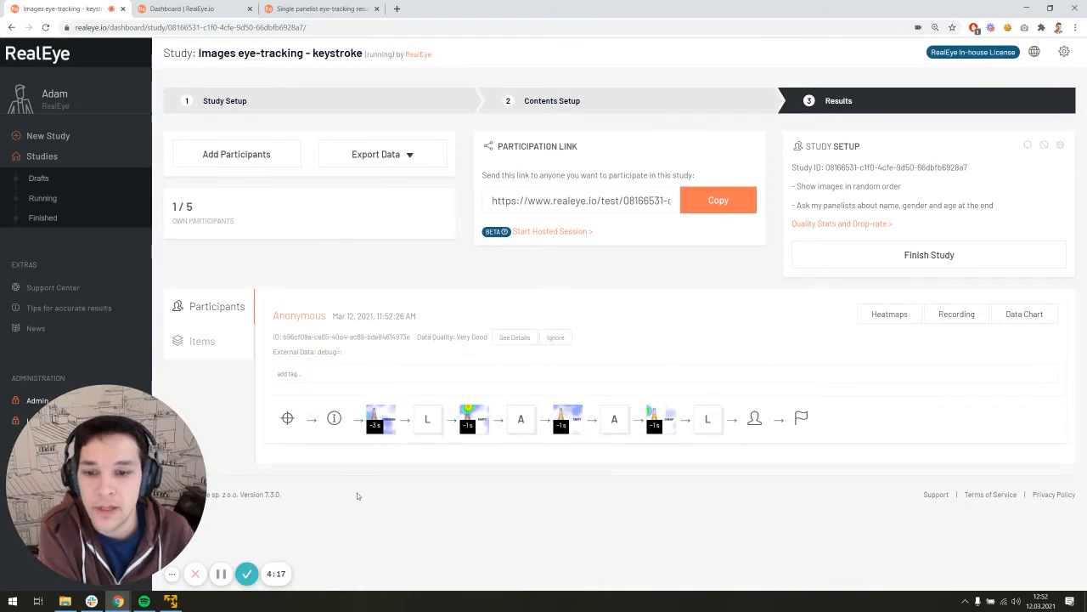
Preview the first two images in the participant's timeline and check the response time of each of the four keystrokes.
click(377, 415)
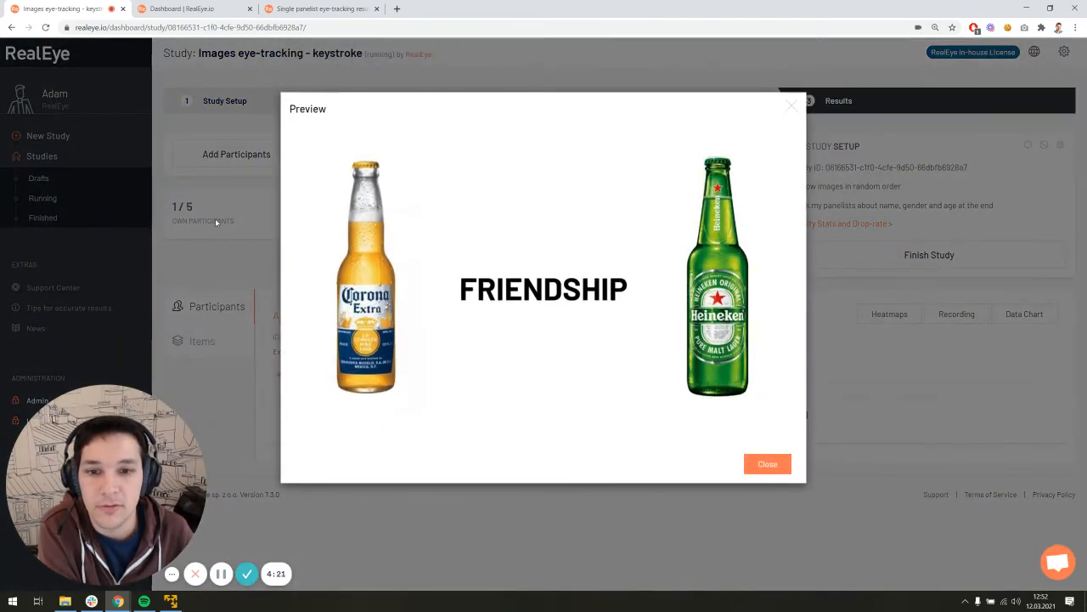
click(216, 221)
click(476, 410)
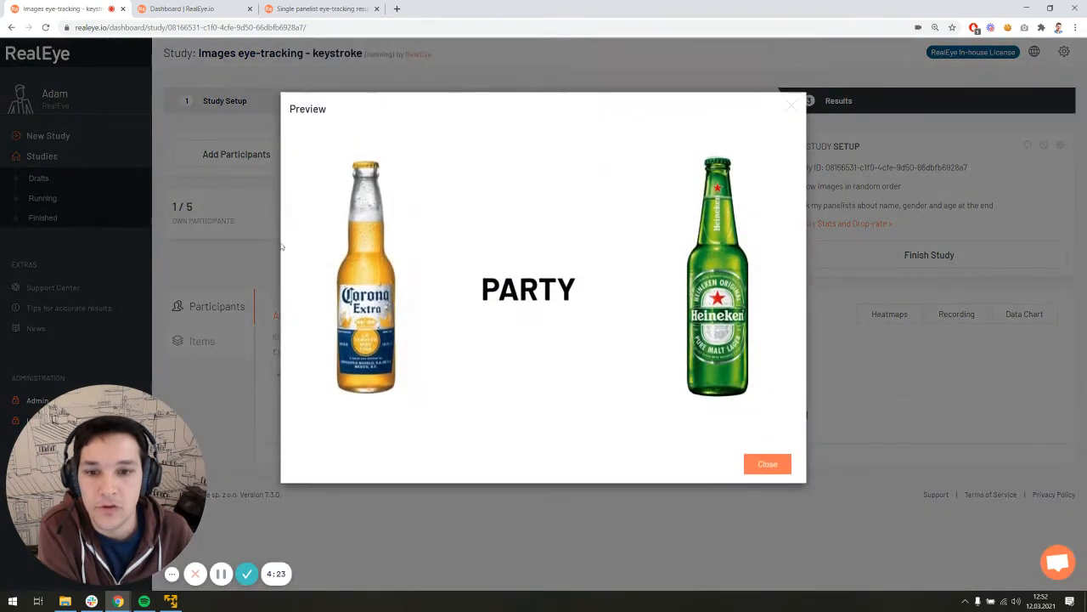
click(251, 255)
mouse_move(428, 415)
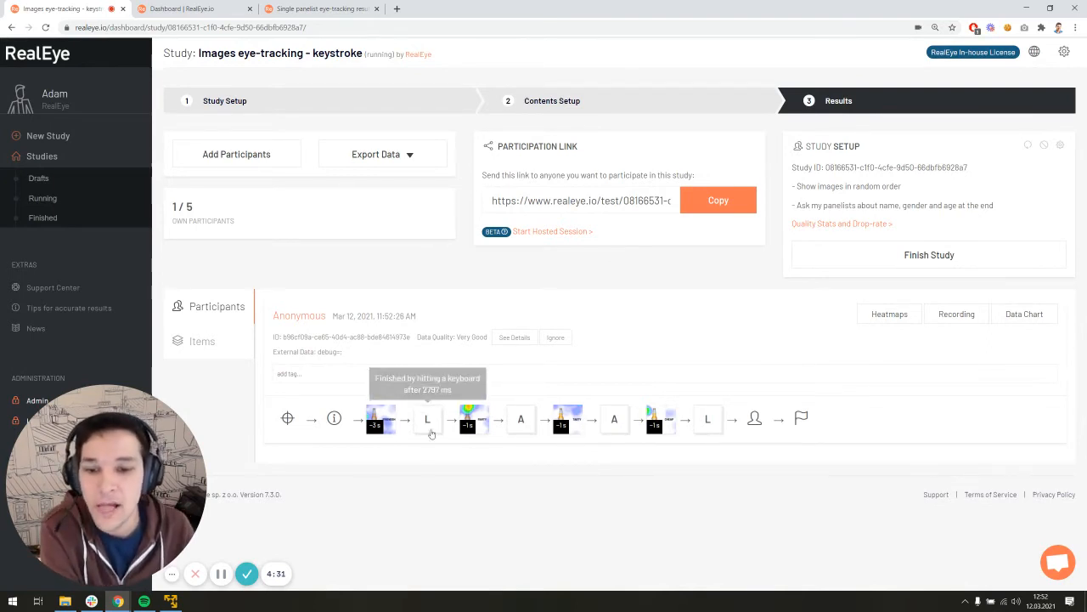
mouse_move(520, 422)
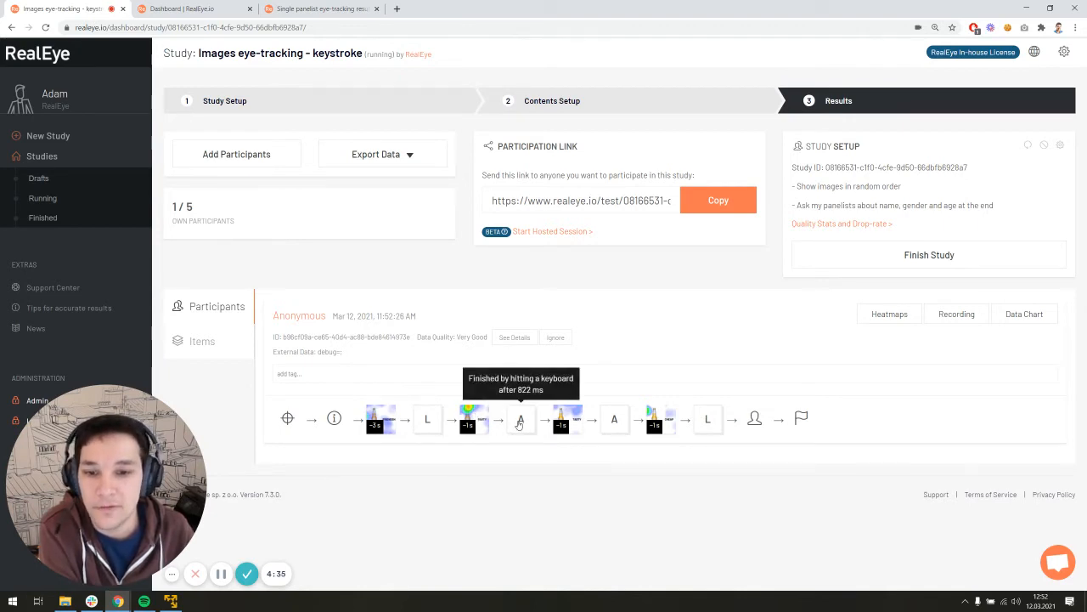
mouse_move(616, 422)
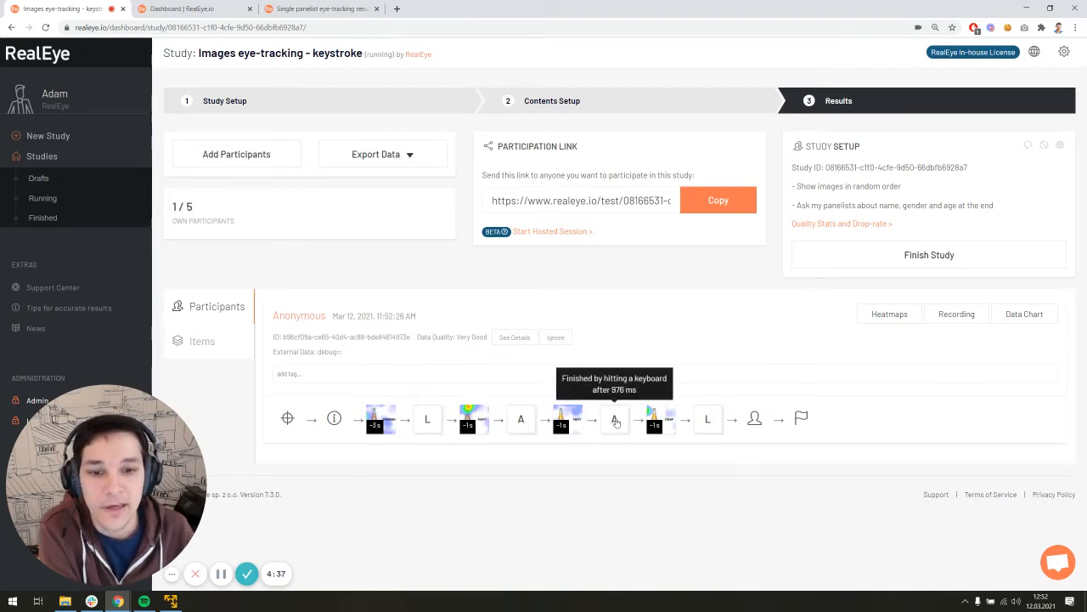
mouse_move(710, 421)
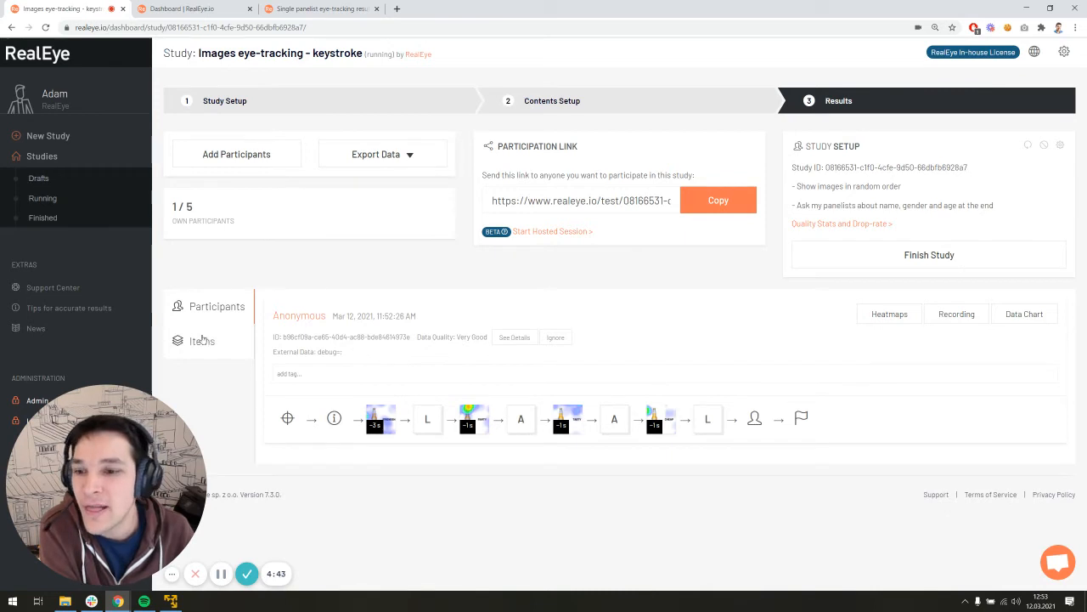
Open the running "Images eye-tracking" study of Mar 12, 2021 in the other dashboard tab and look through all participants' timelines.
click(192, 12)
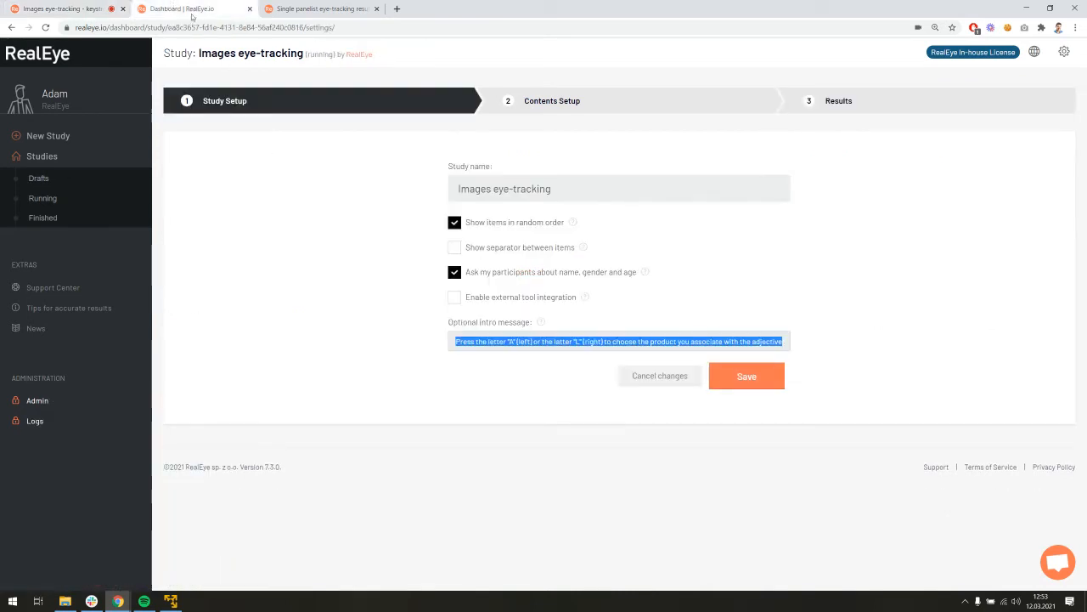
click(43, 200)
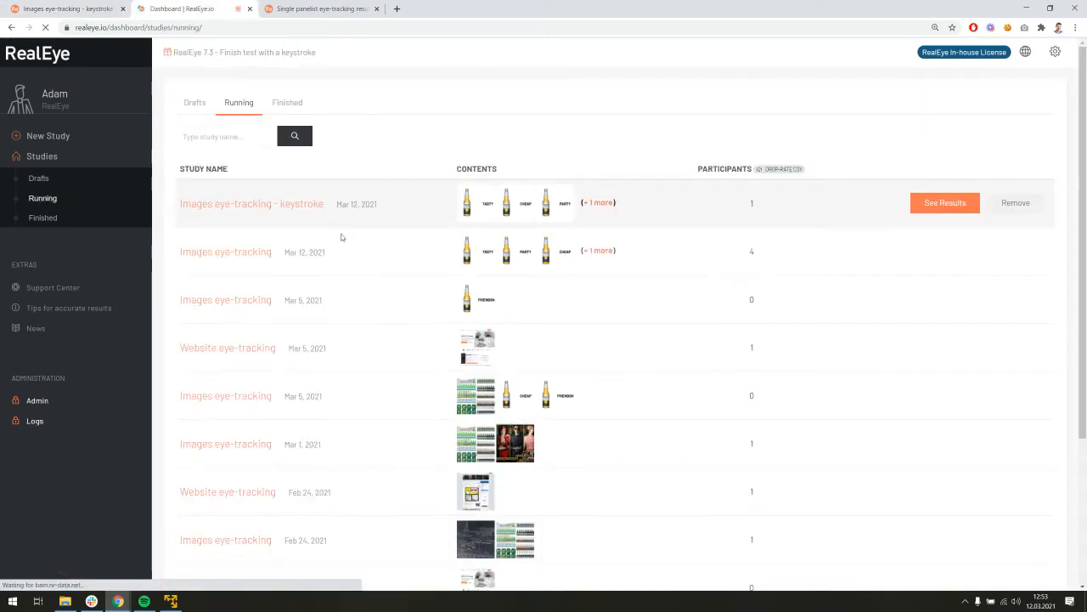
click(241, 252)
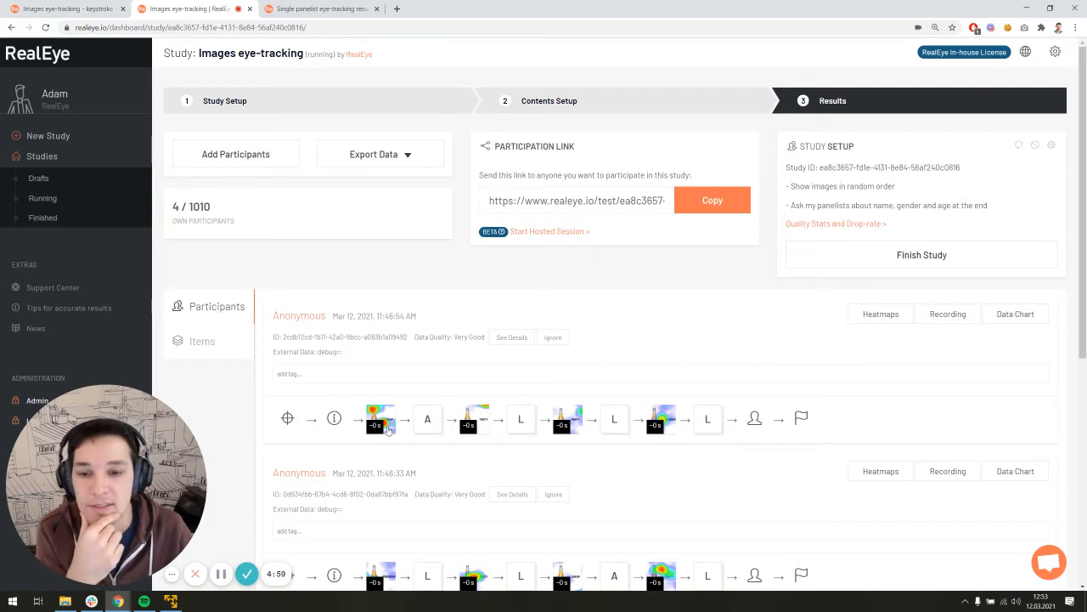
mouse_move(344, 422)
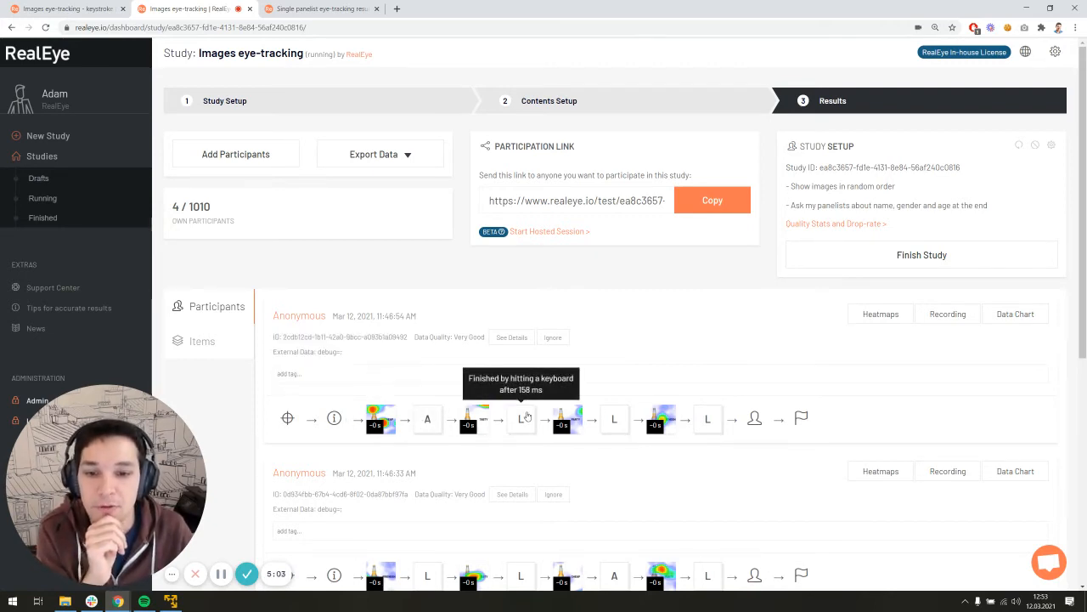
scroll(527, 416, down, 10)
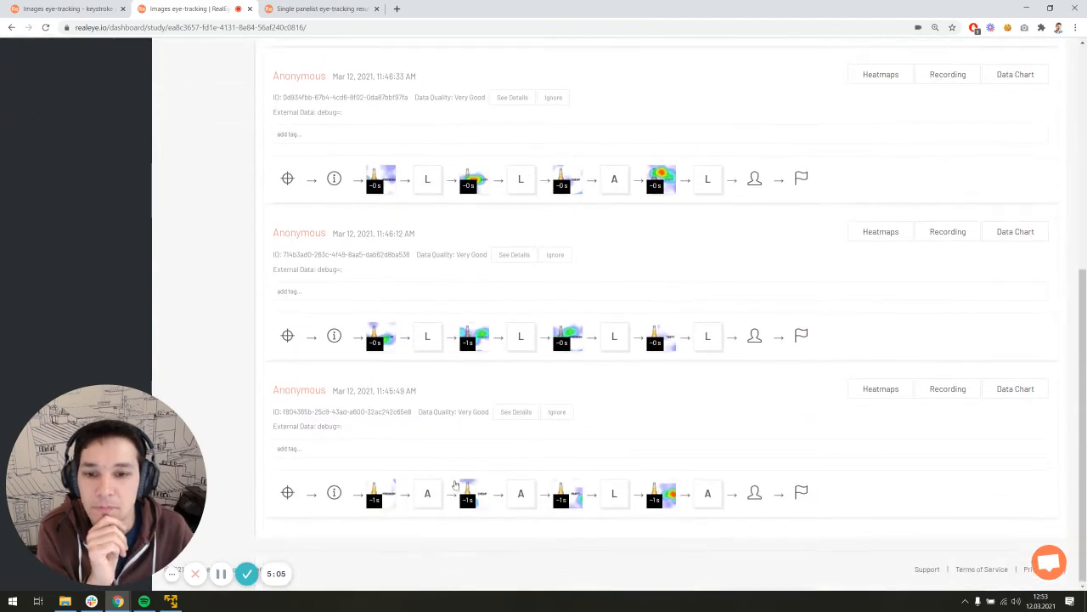
scroll(440, 435, up, 10)
View the keystroke statistics for the first image in the top participant's timeline and preview that image.
click(427, 421)
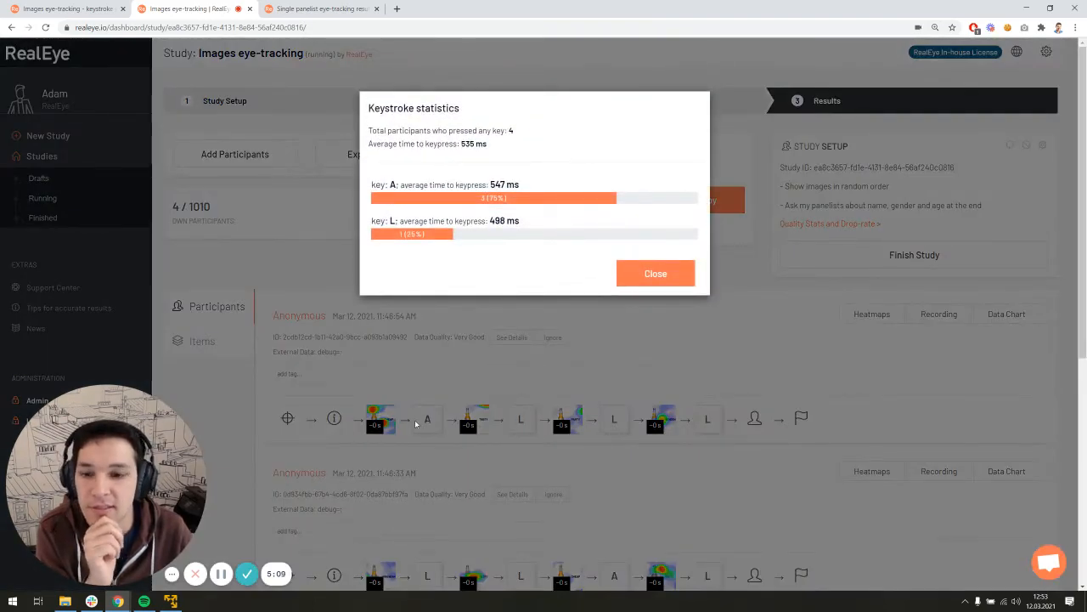
click(413, 303)
click(382, 420)
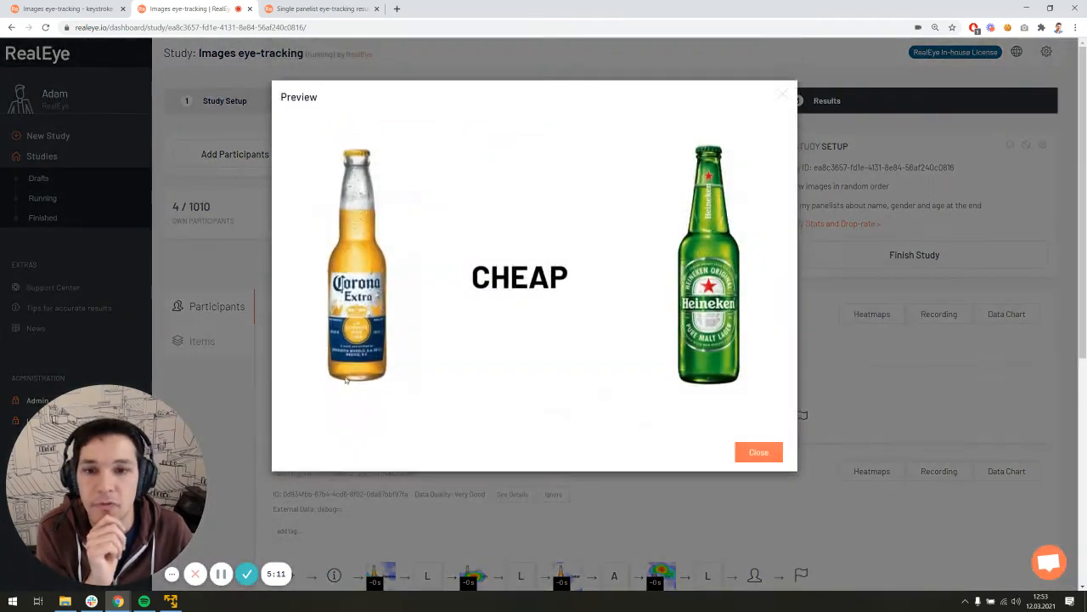
click(248, 258)
Check the first keystroke's time and examine its statistics for participant total, overall average time, and the A and L key shares.
mouse_move(426, 423)
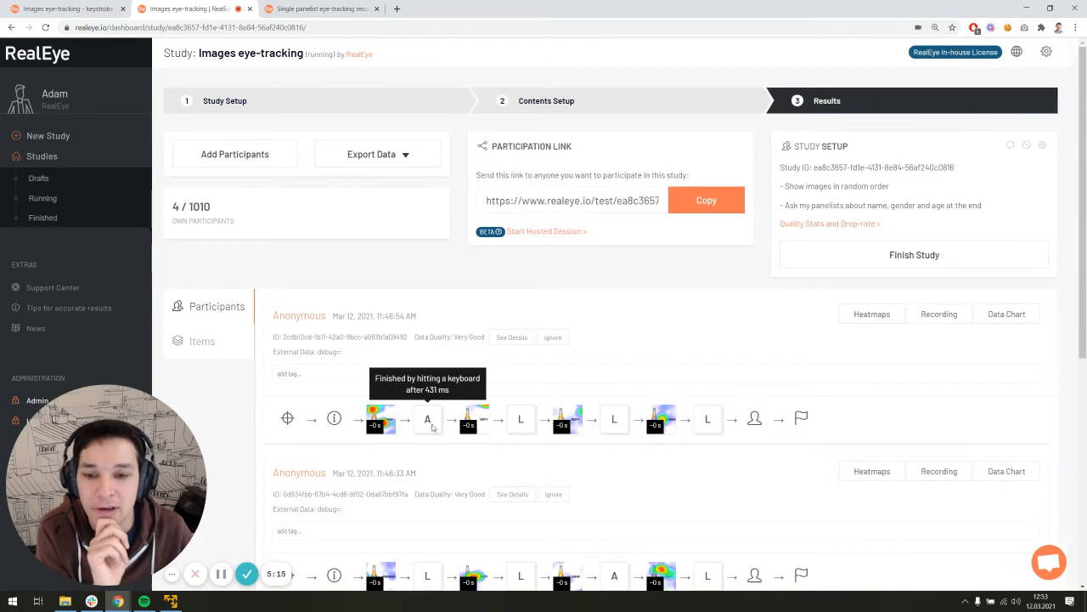
click(428, 421)
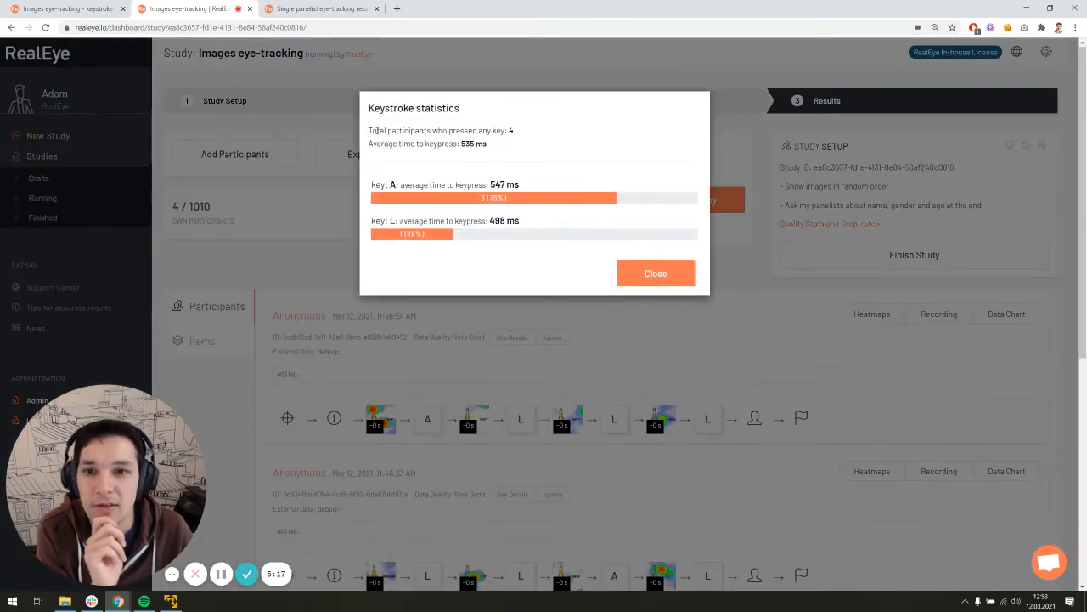
drag(377, 131, 476, 132)
click(479, 132)
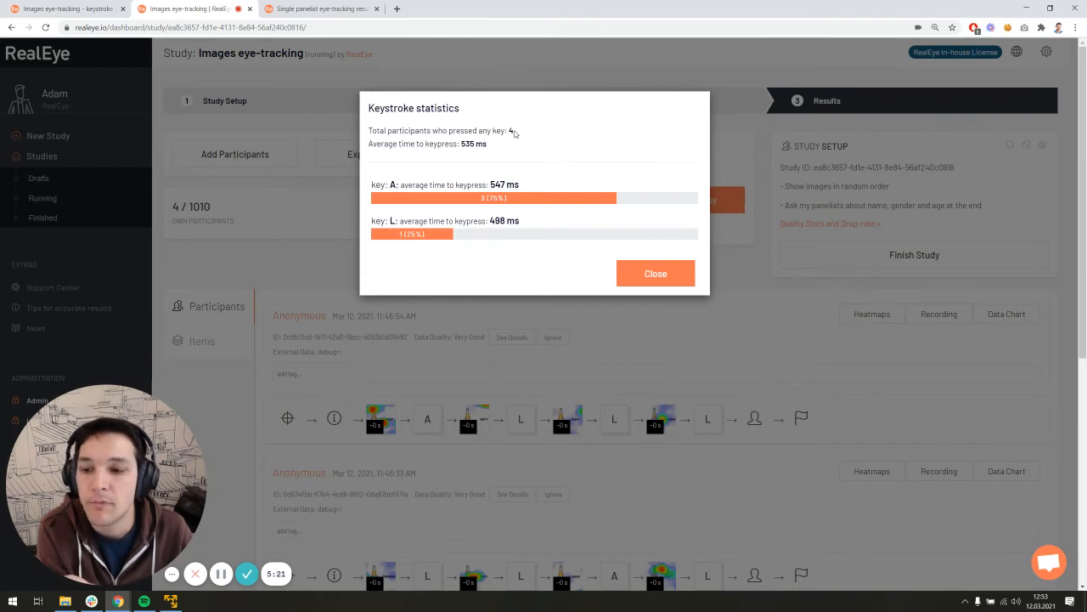
double_click(511, 131)
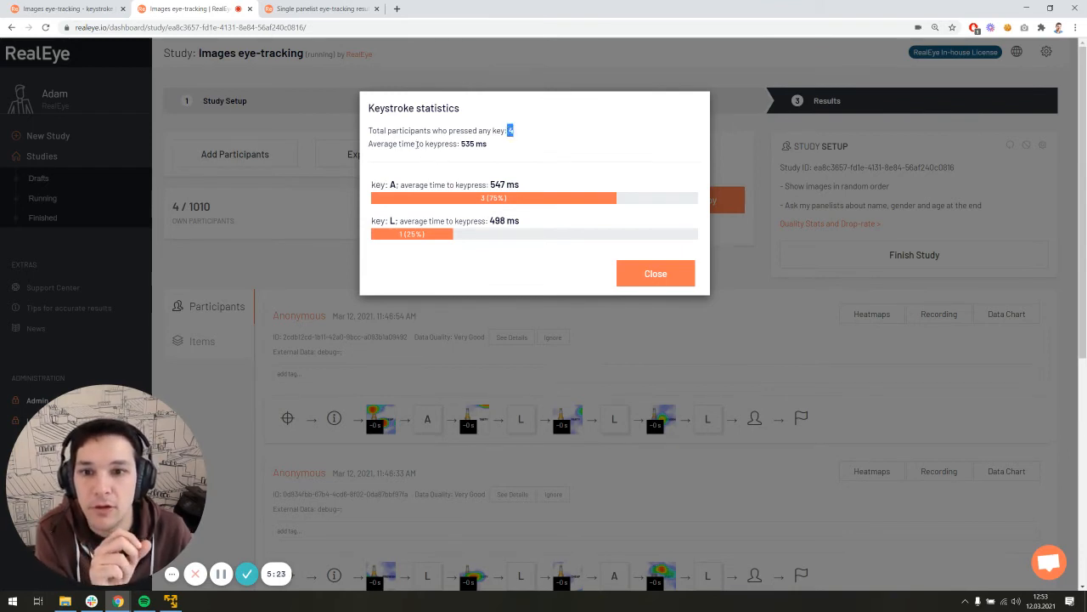
click(399, 145)
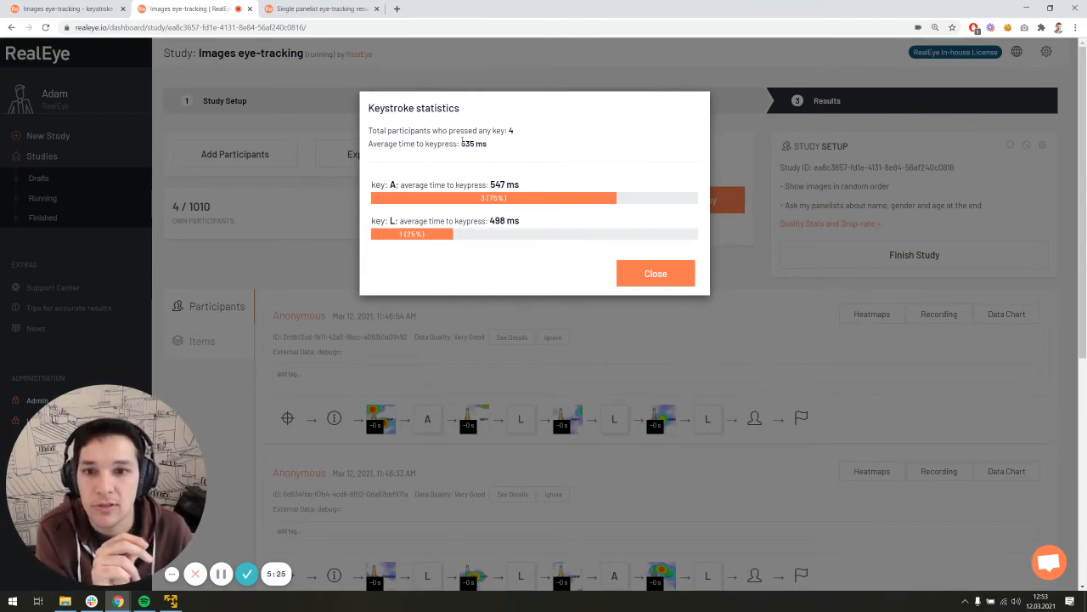
drag(461, 144, 474, 143)
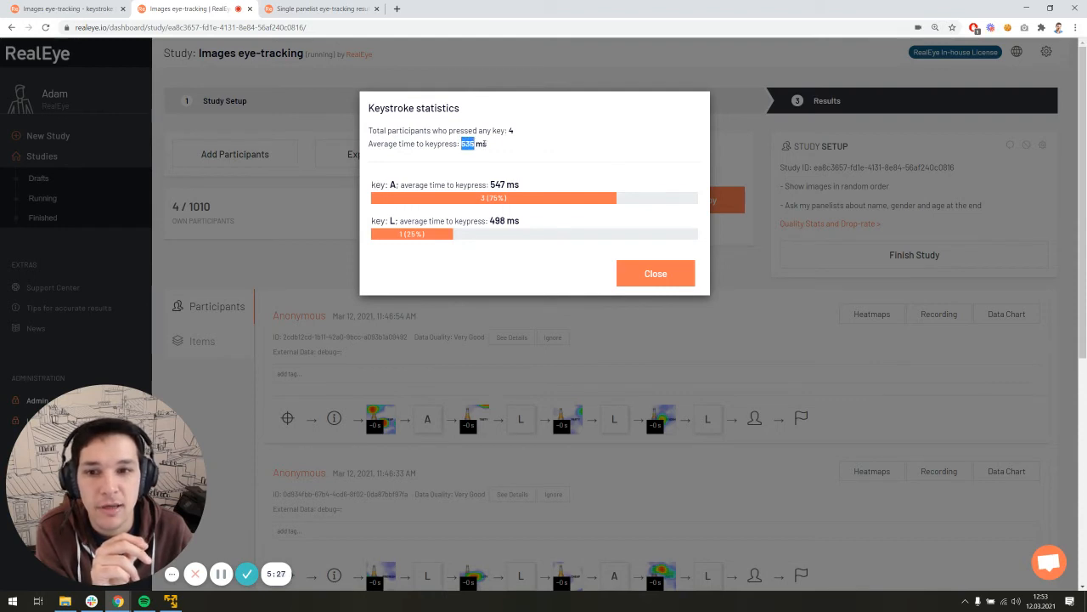
click(473, 145)
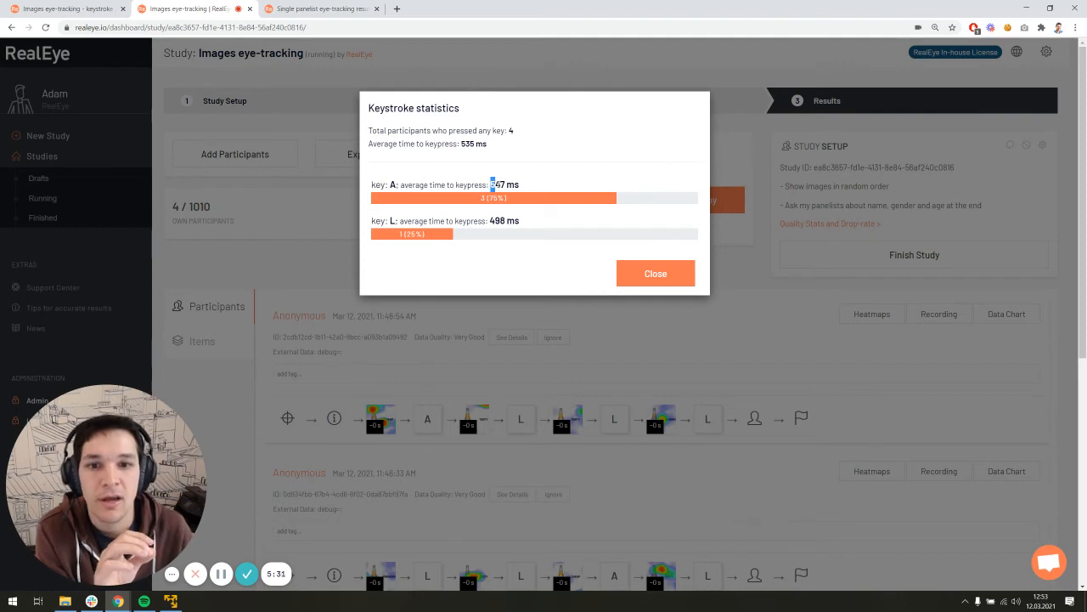
drag(491, 184, 505, 184)
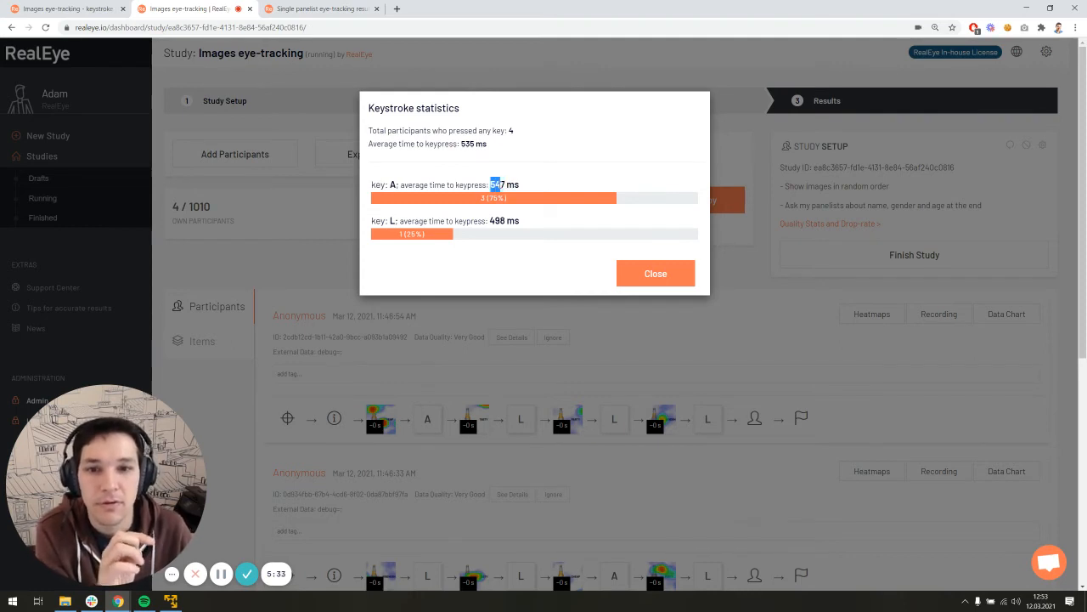
click(527, 179)
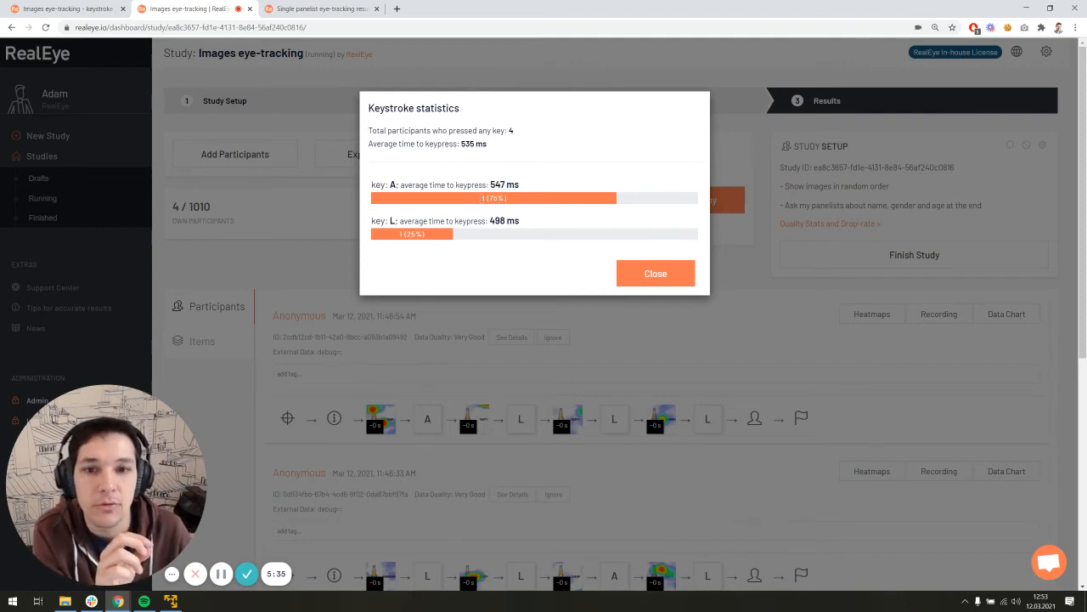
click(400, 230)
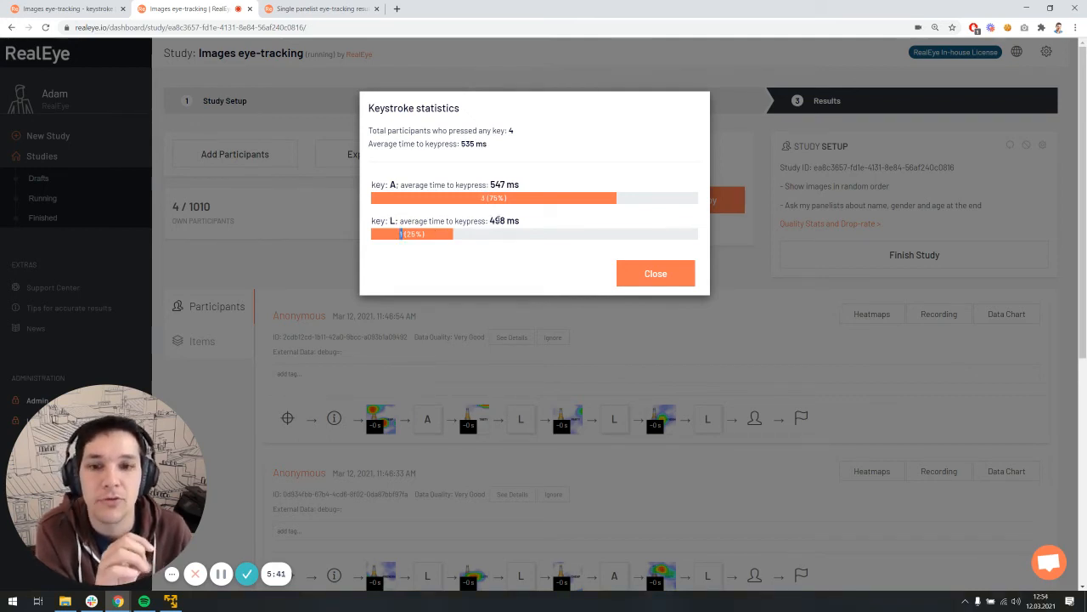
click(655, 273)
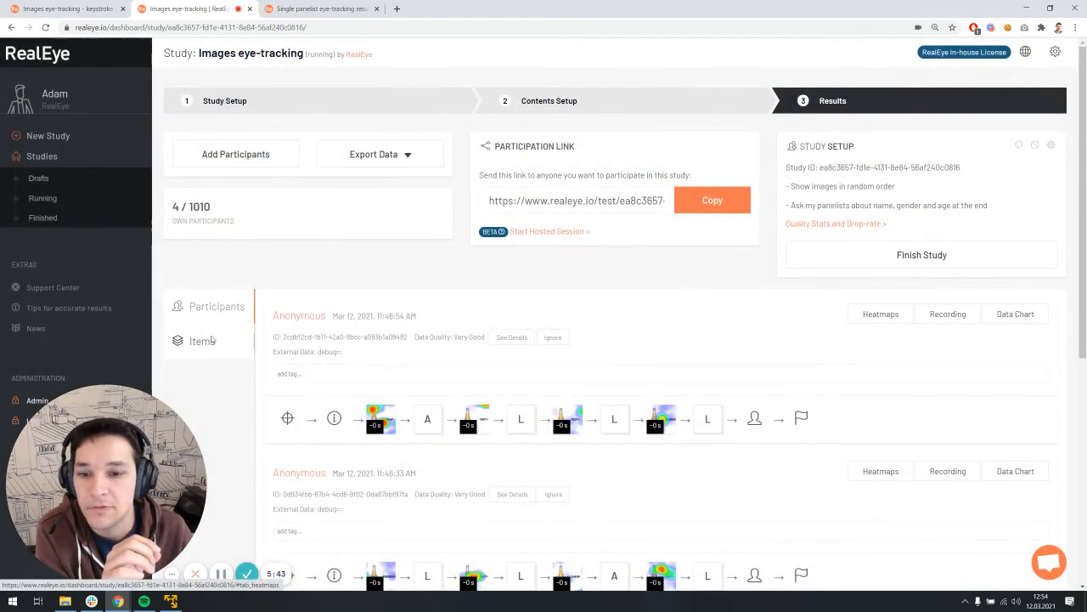
Show the study's items in the results, down to their Finish on Keystroke details.
click(204, 341)
scroll(393, 266, down, 2)
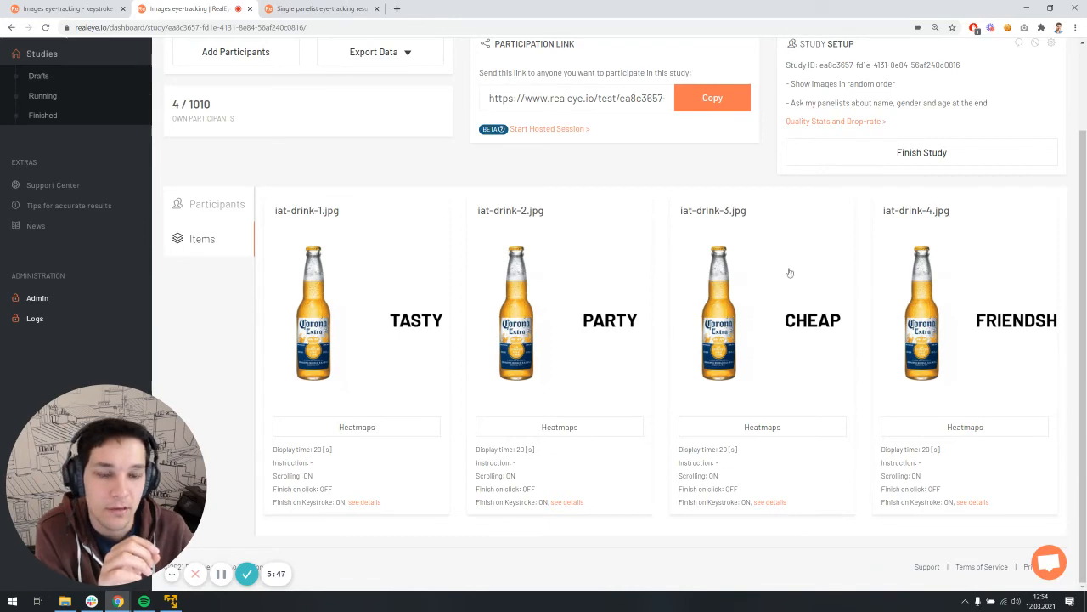
View the keystroke statistics for the item iat-drink-2.jpg, examine the key and its average time, and close them.
click(567, 502)
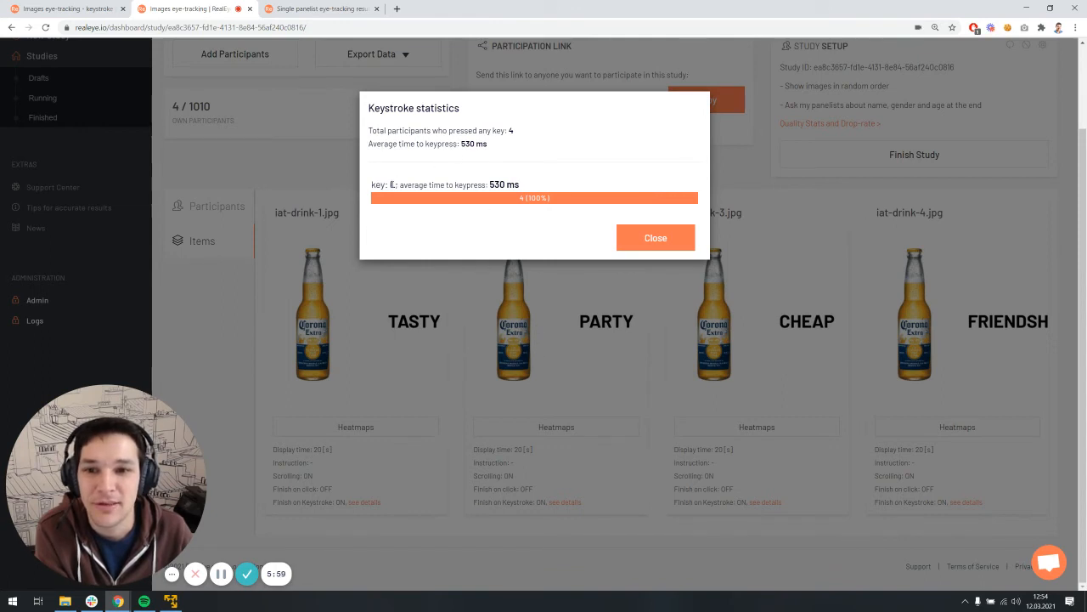
double_click(391, 185)
click(414, 181)
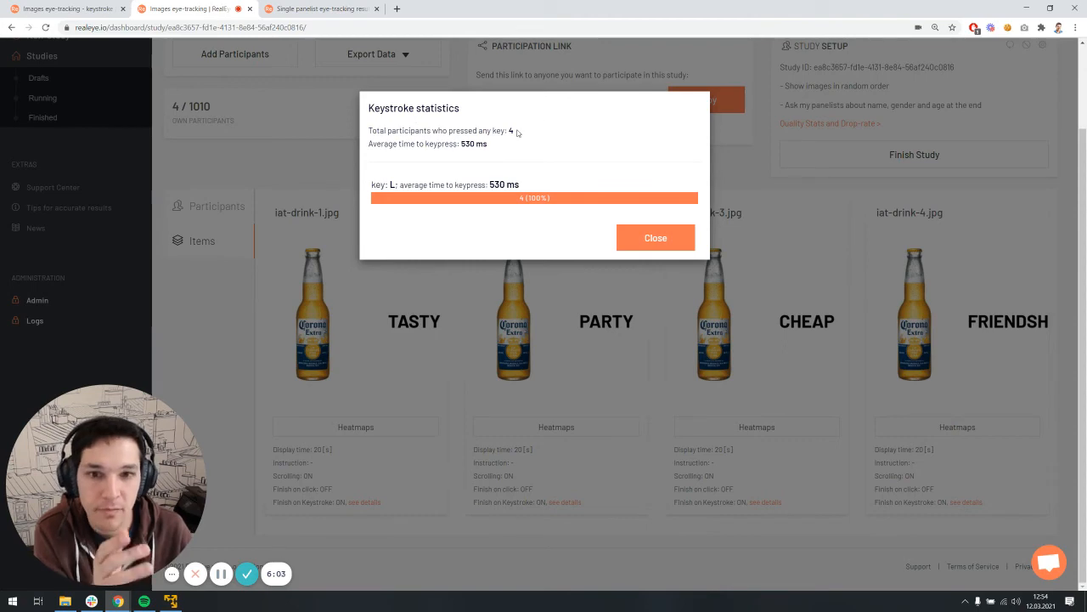
click(654, 238)
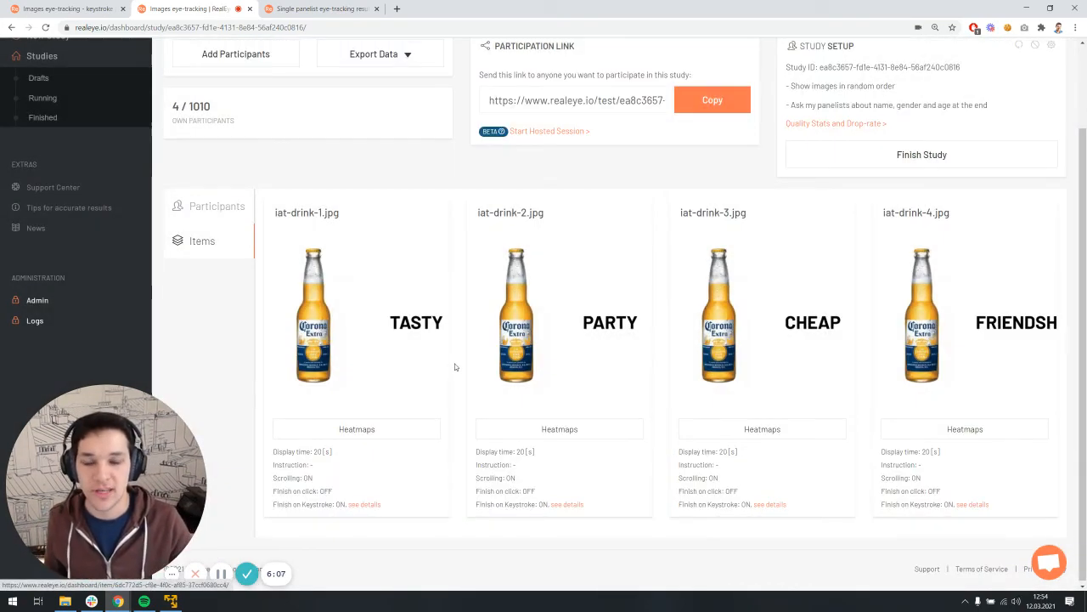
Open the running "Images eye-tracking - keystroke" study and check the first keystroke's time and statistics in the participant's timeline.
click(44, 97)
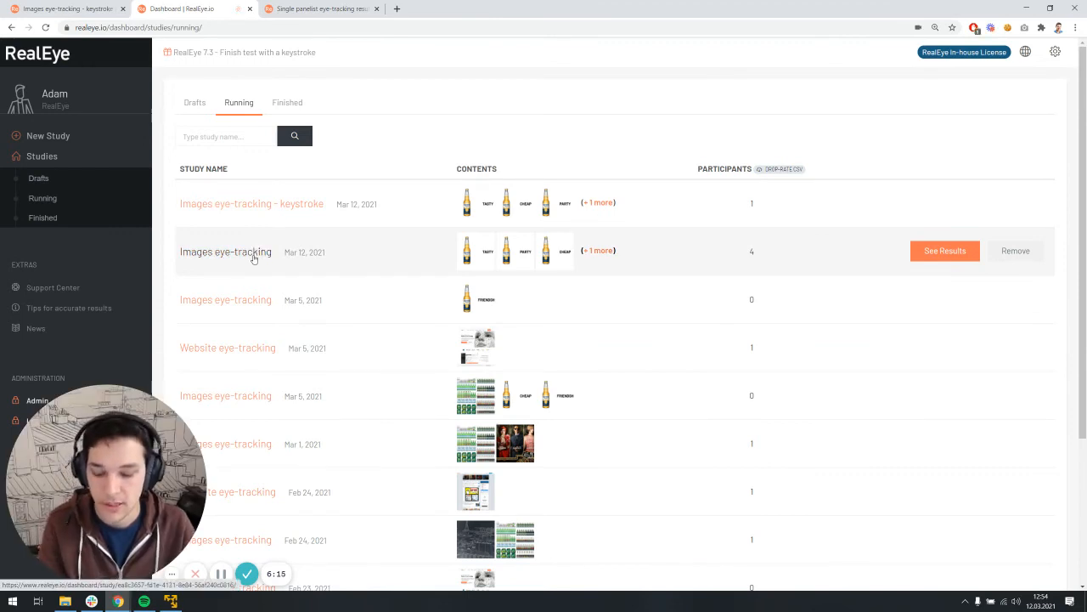
click(238, 204)
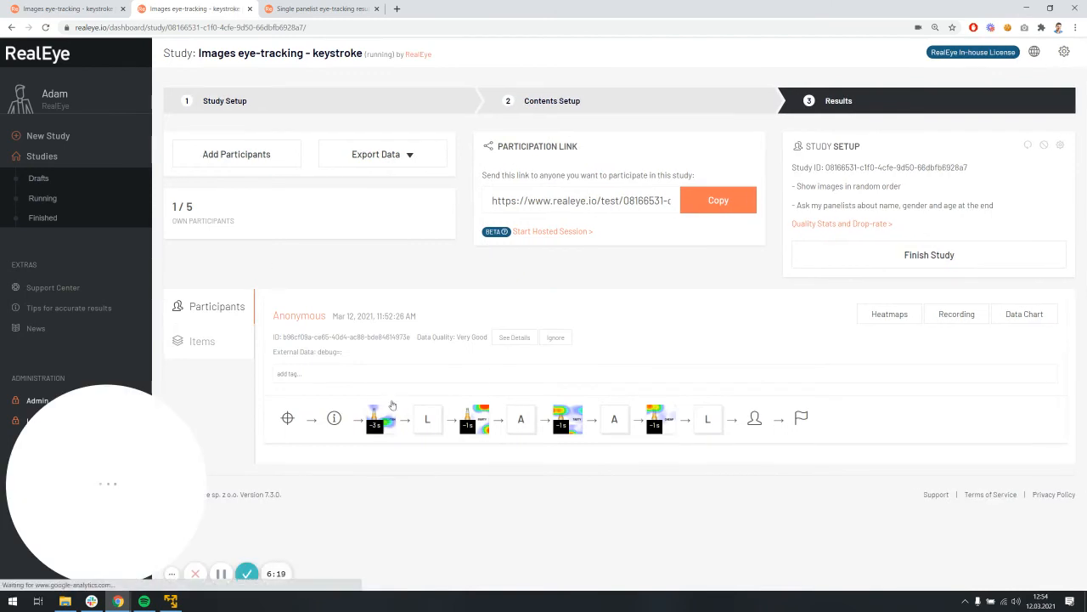
mouse_move(432, 422)
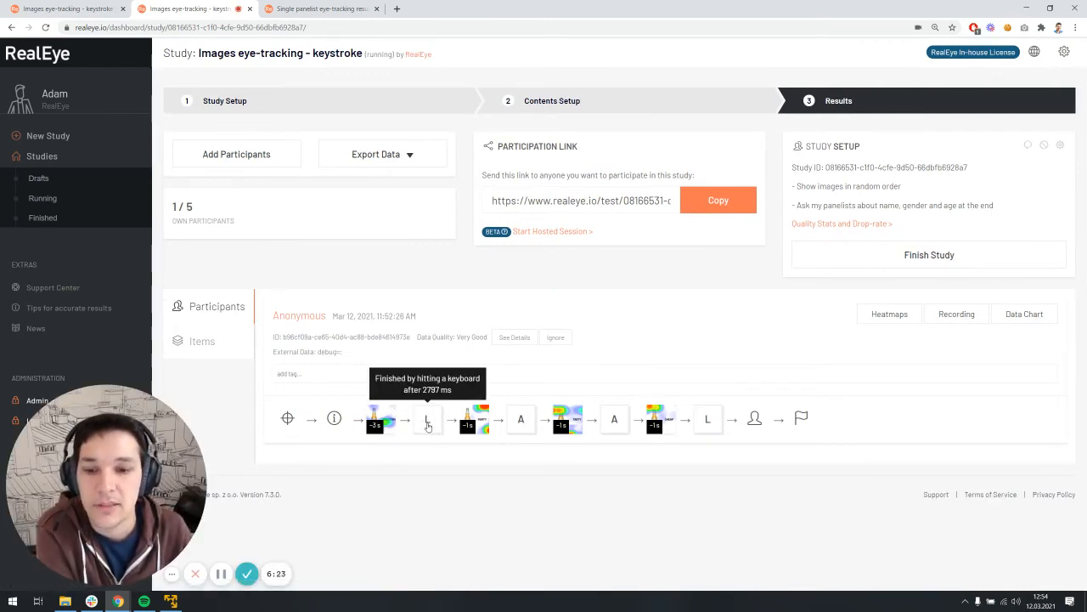
click(428, 424)
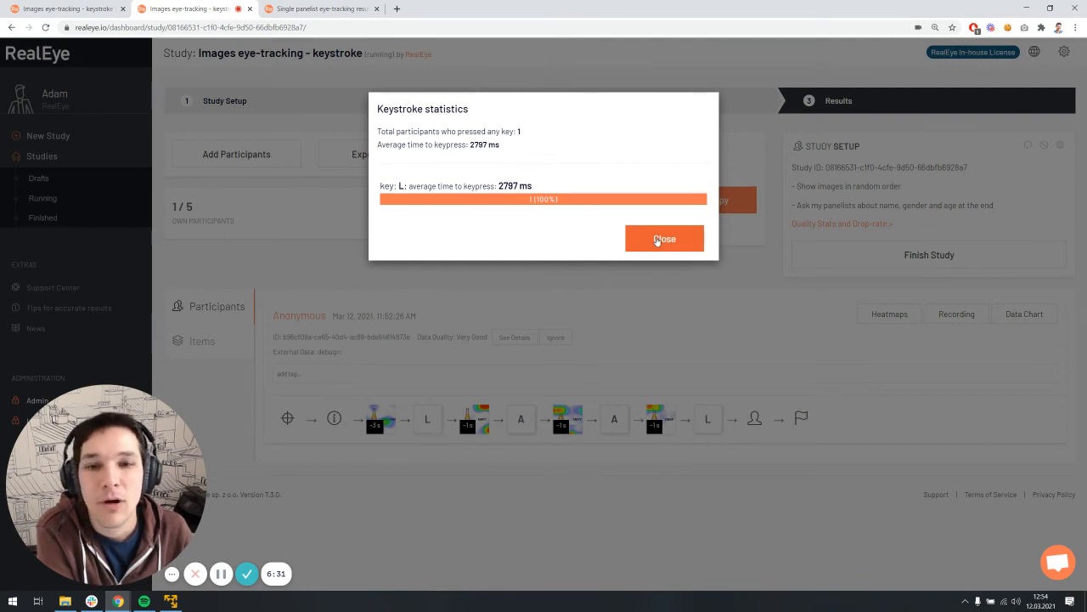
click(660, 239)
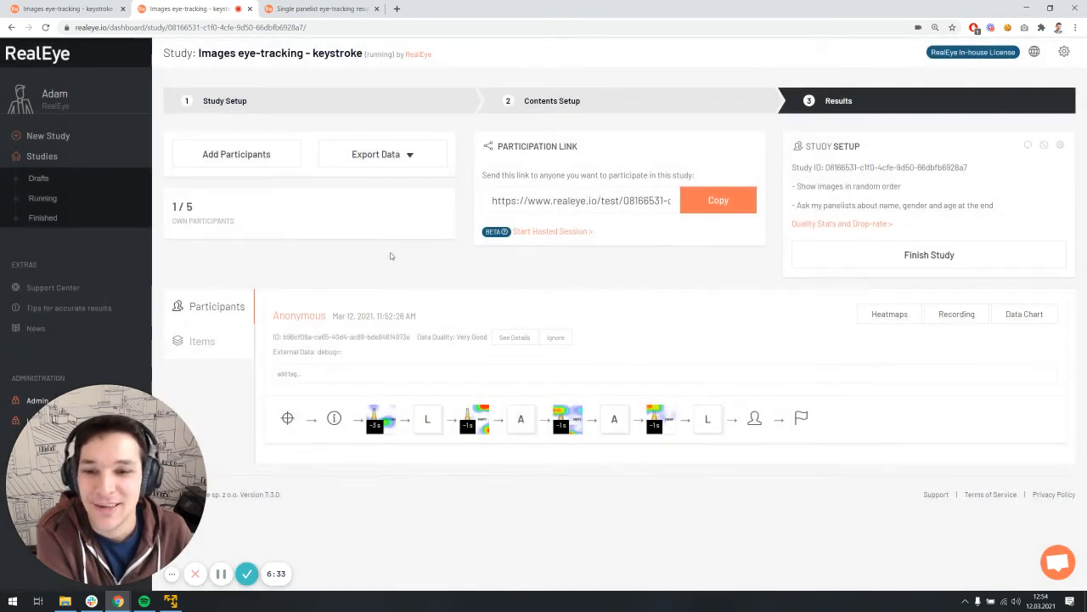